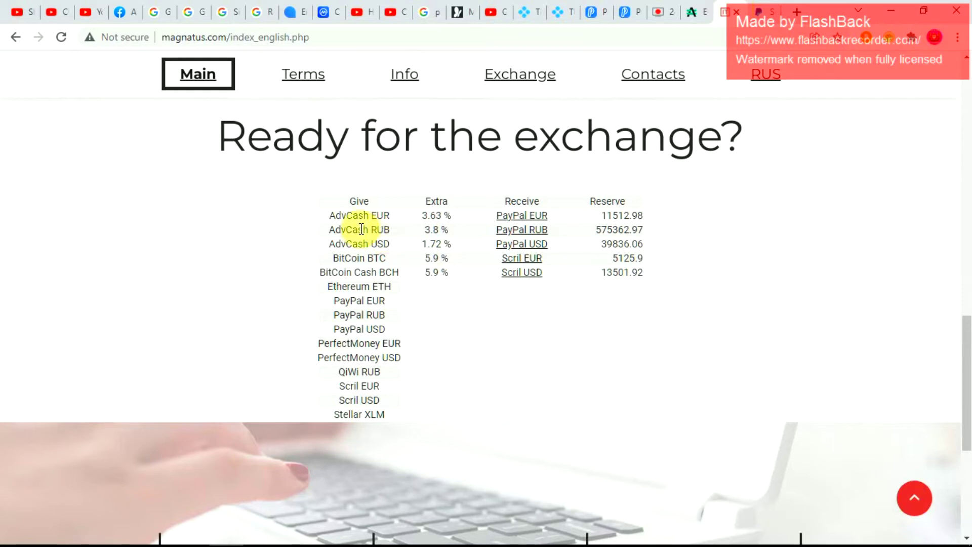
- Look over the Give column rows to see each direction's Extra percentage and reserve
mouse_move(352, 310)
mouse_move(396, 389)
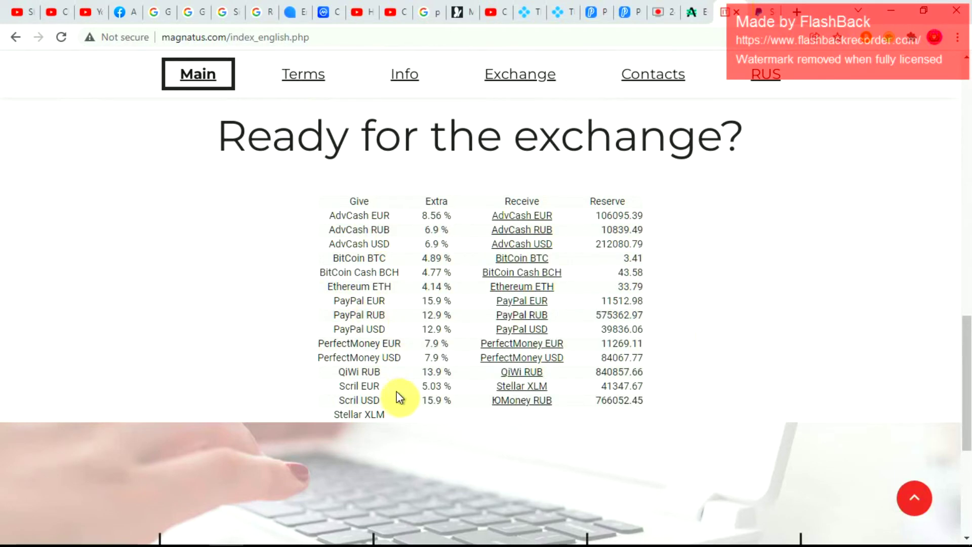
mouse_move(370, 250)
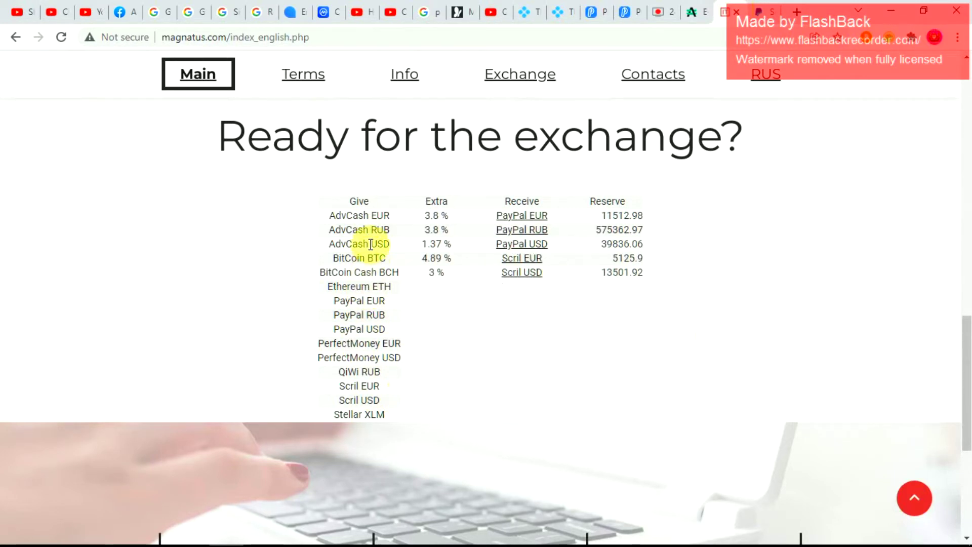
- Open the Exchange form, preset to BitCoin BTC → PayPal USD, and scroll through it
left_click(504, 86)
mouse_move(521, 273)
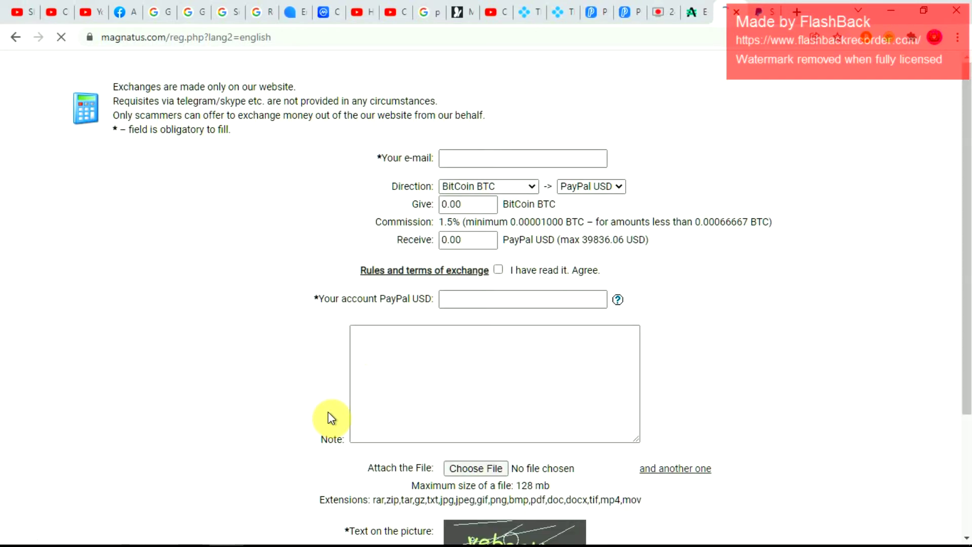
mouse_move(430, 545)
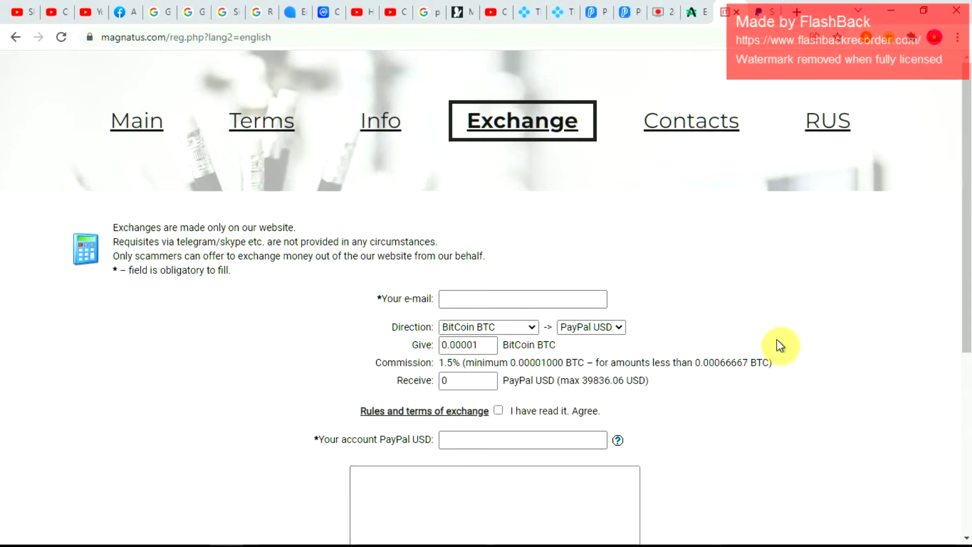
scroll(777, 341, "down", 5)
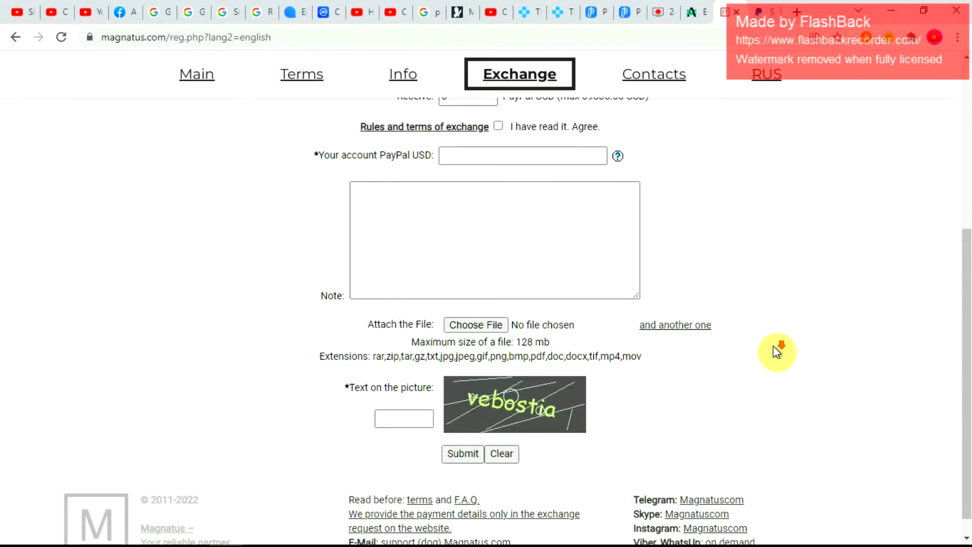
scroll(777, 353, "down", 1)
scroll(777, 355, "up", 6)
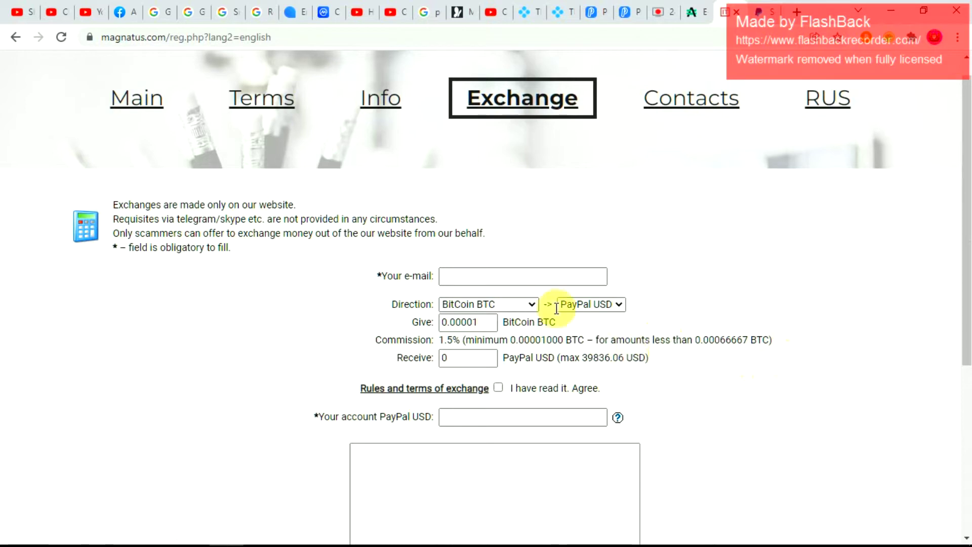
left_click(538, 277)
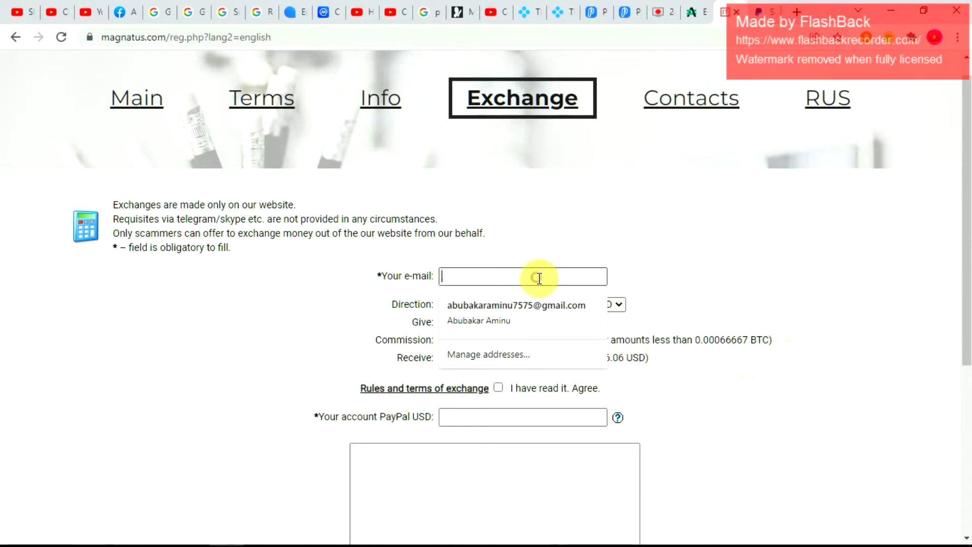
left_click(582, 235)
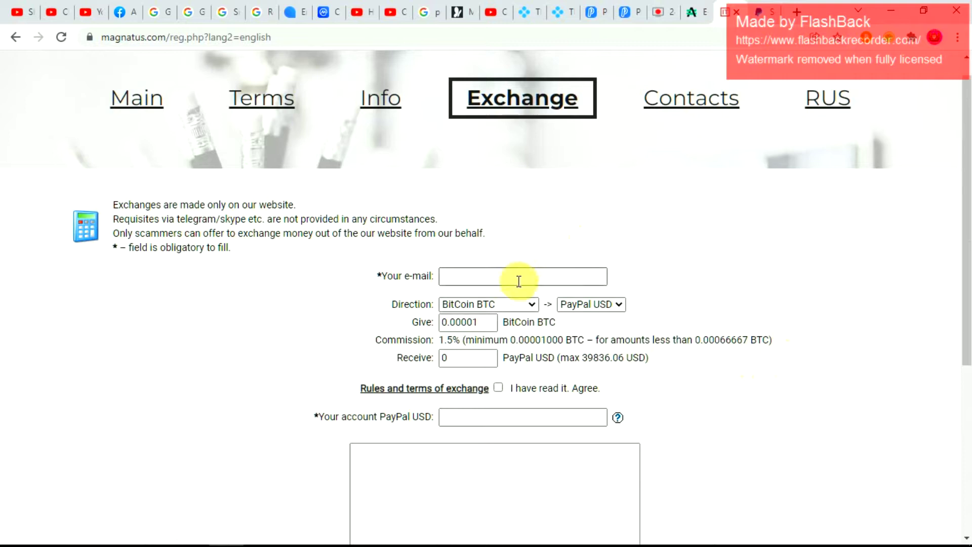
left_click(583, 306)
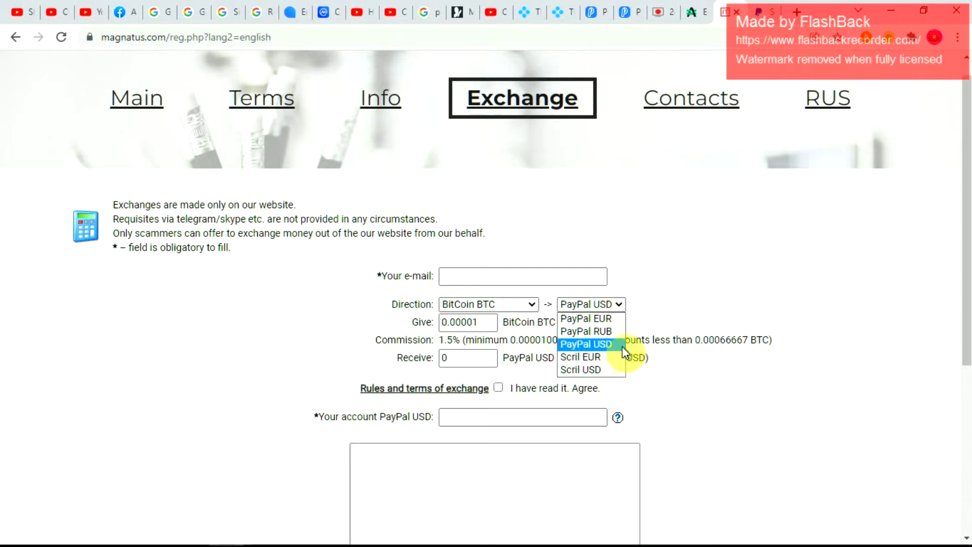
left_click(683, 286)
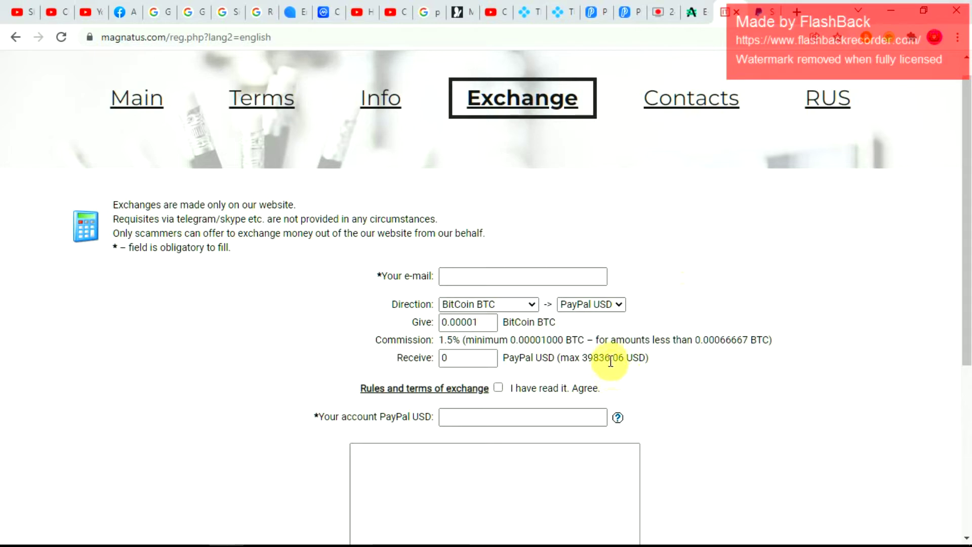
left_click(606, 303)
left_click(609, 305)
left_click(609, 308)
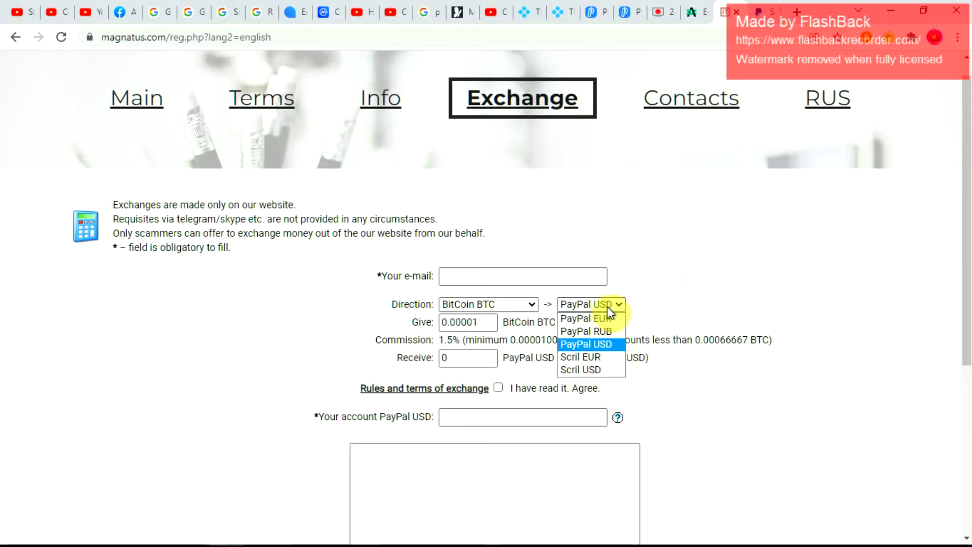
left_click(608, 317)
left_click(604, 303)
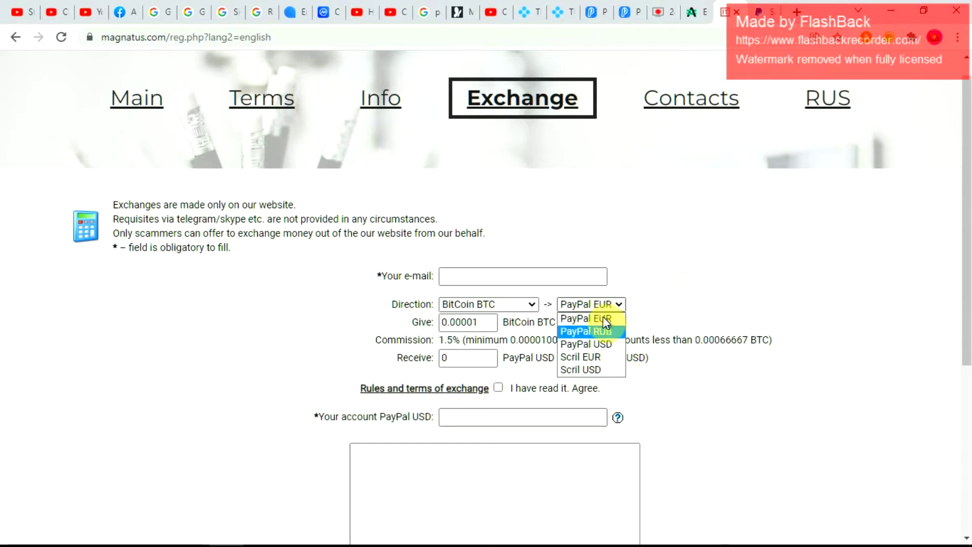
left_click(603, 330)
left_click(605, 306)
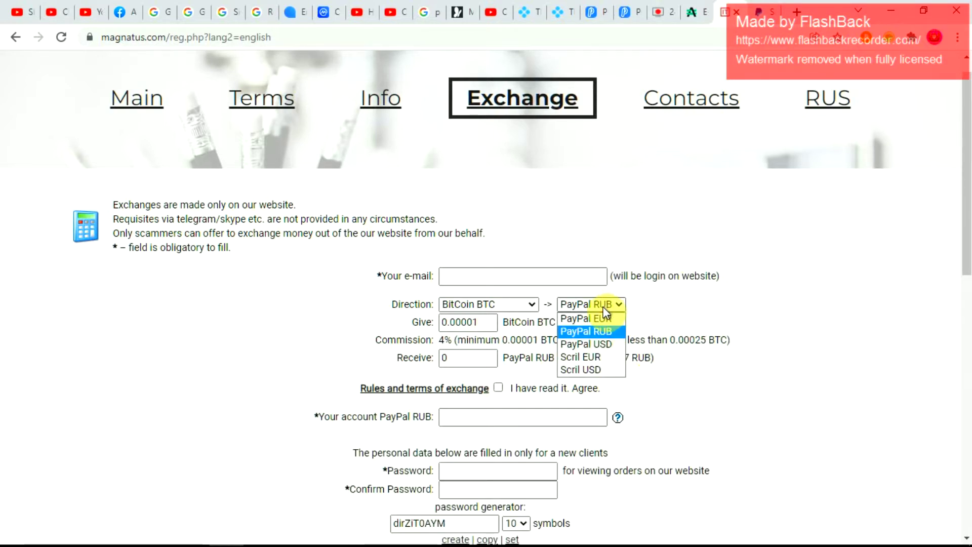
left_click(610, 341)
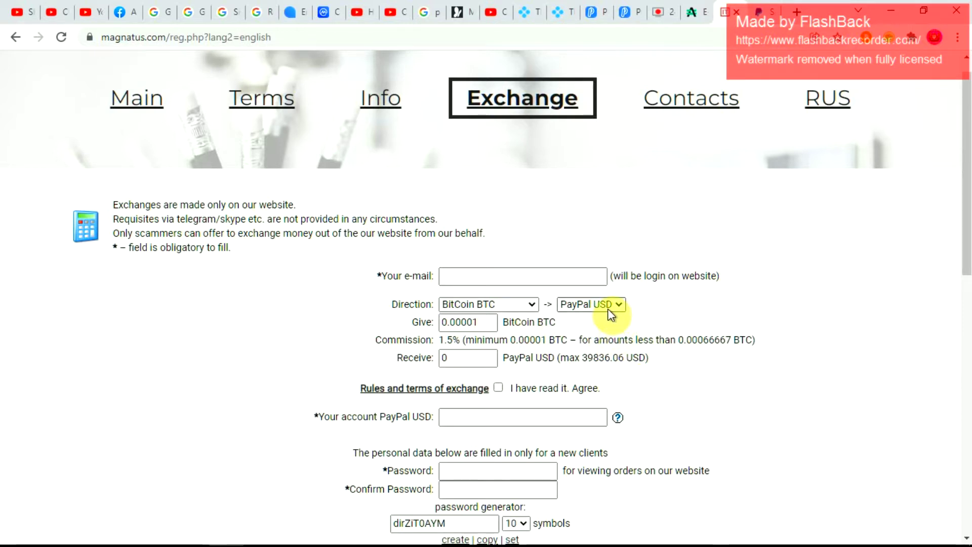
- Pick PayPal USD to give and AdvCash USD to receive, showing 12.9% commission
left_click(509, 307)
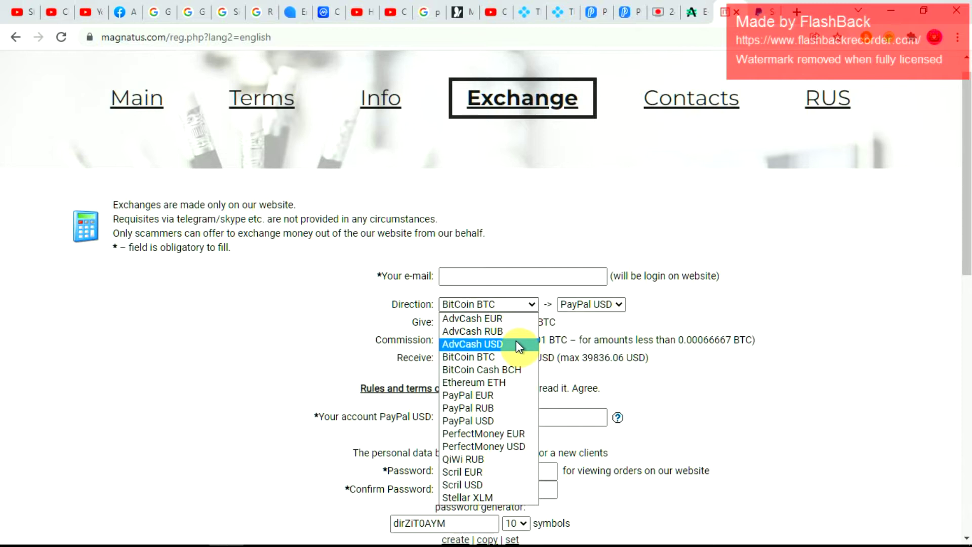
left_click(517, 342)
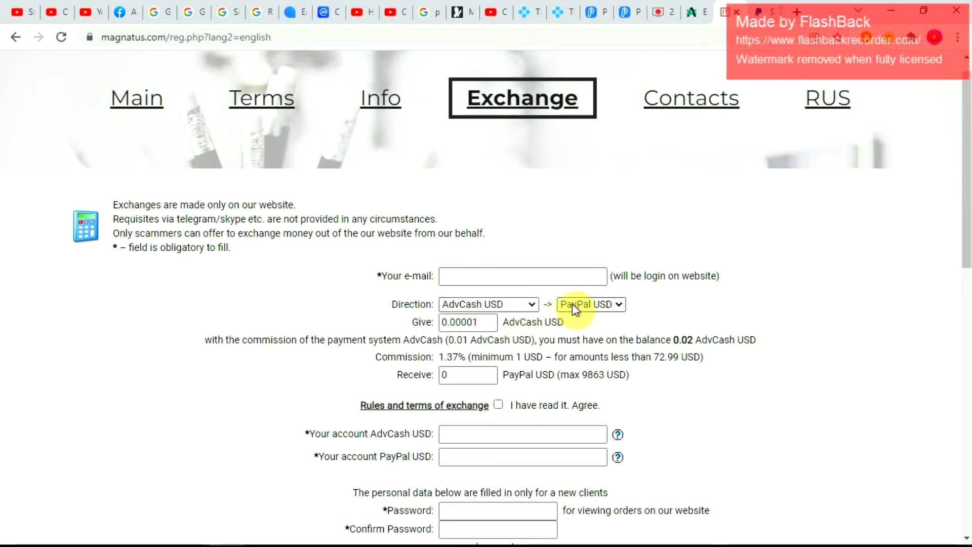
left_click(521, 303)
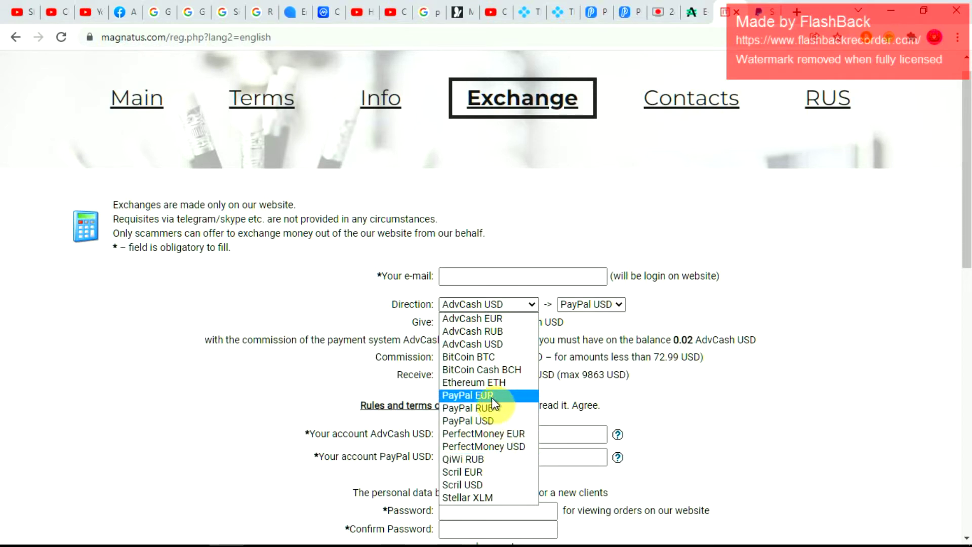
left_click(496, 417)
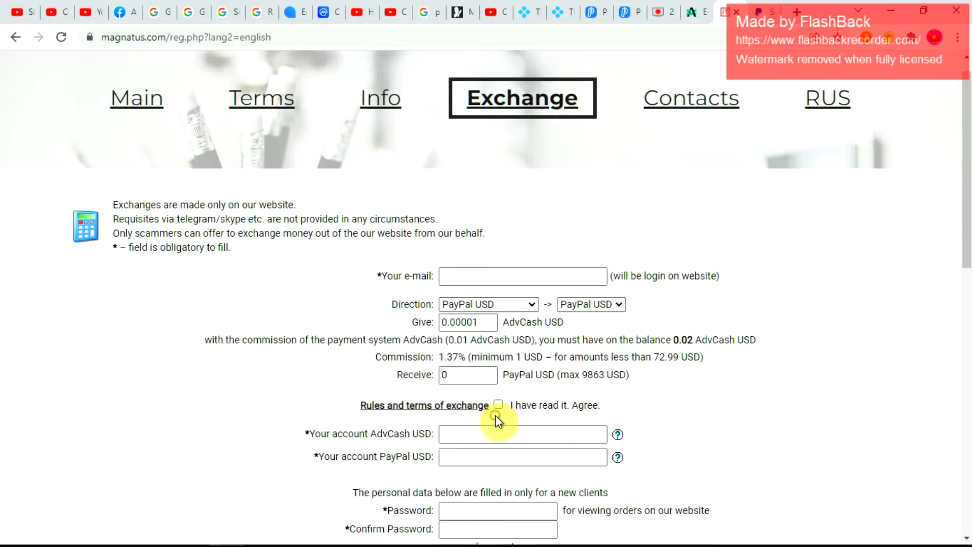
left_click(606, 306)
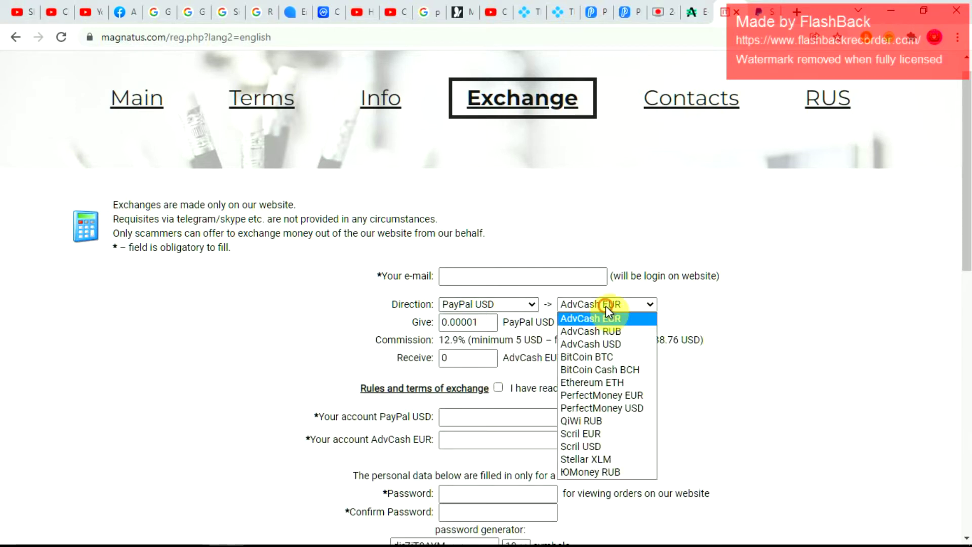
left_click(615, 344)
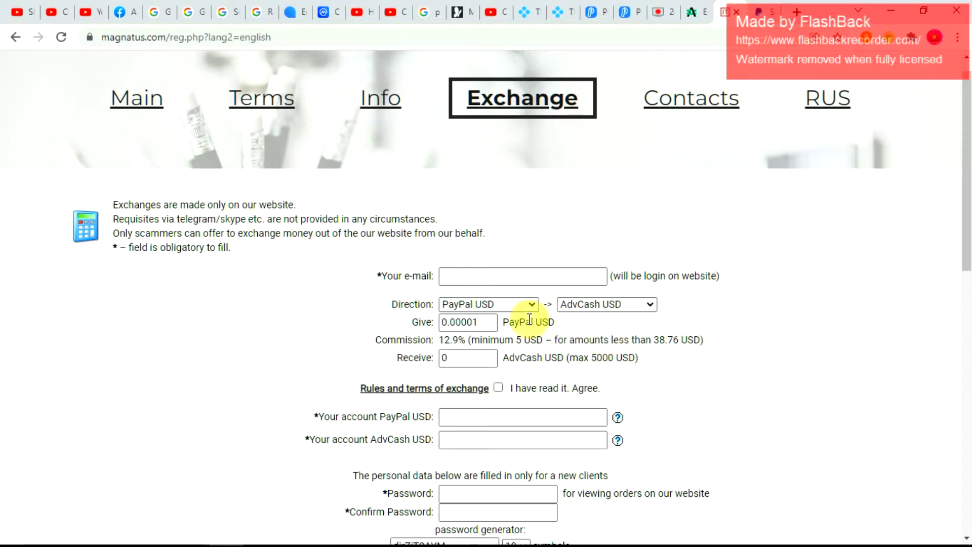
left_click_drag(591, 317, 569, 304)
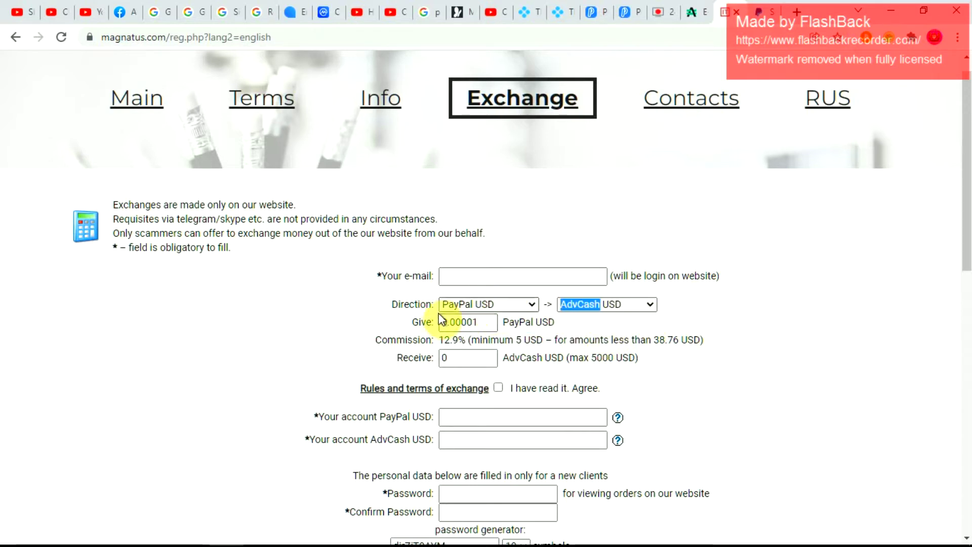
left_click_drag(385, 300, 591, 300)
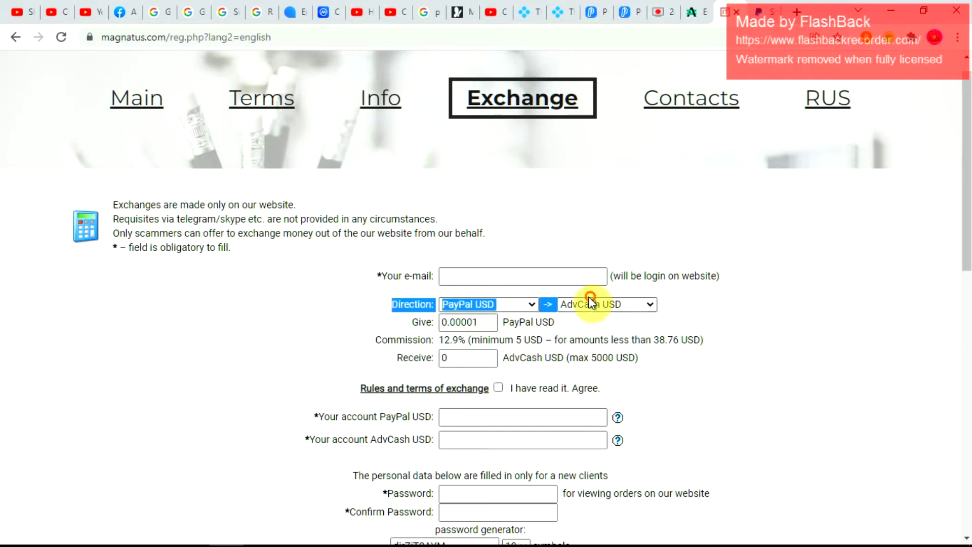
left_click(567, 254)
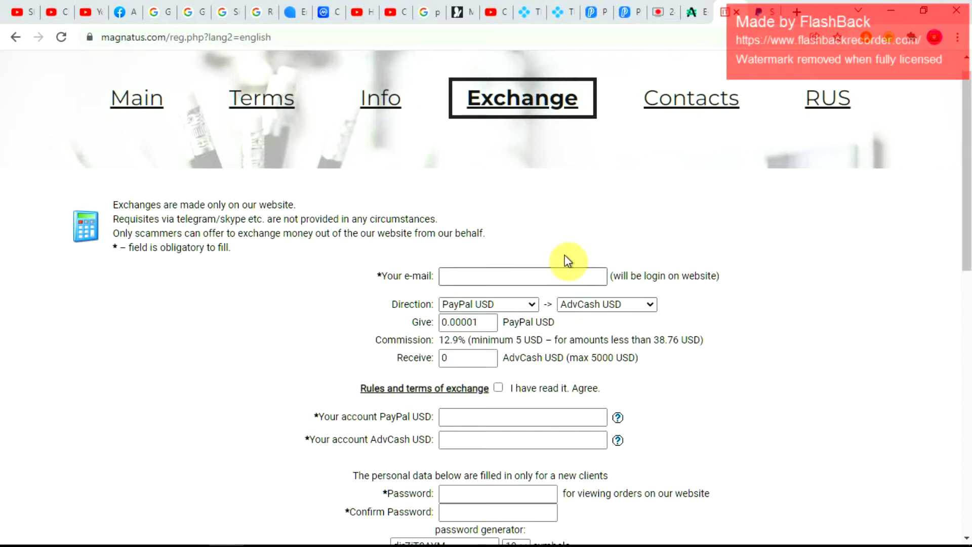
left_click(546, 277)
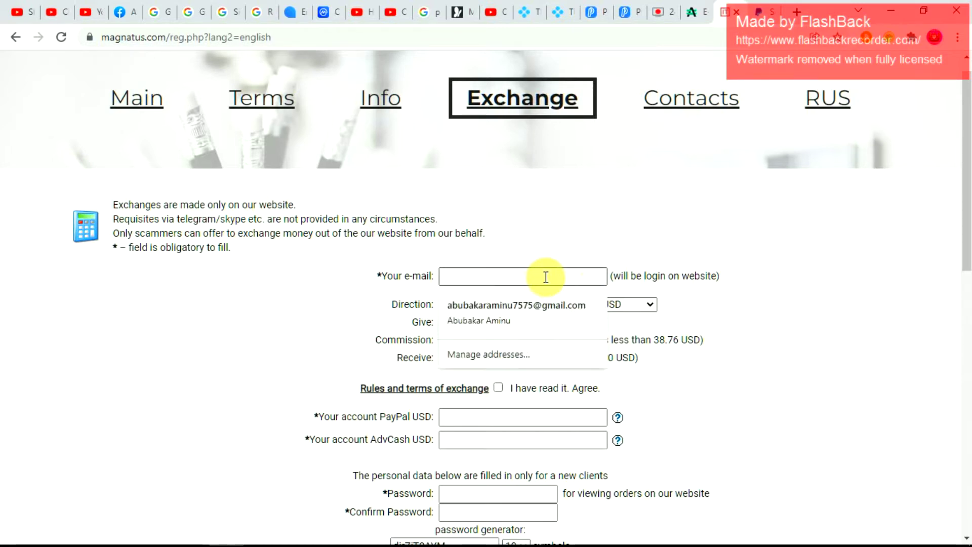
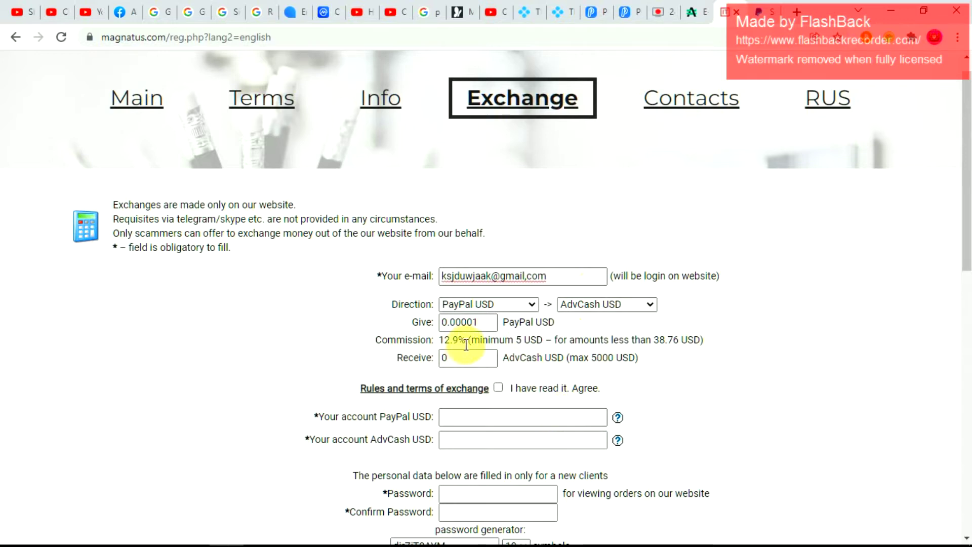
left_click(487, 322)
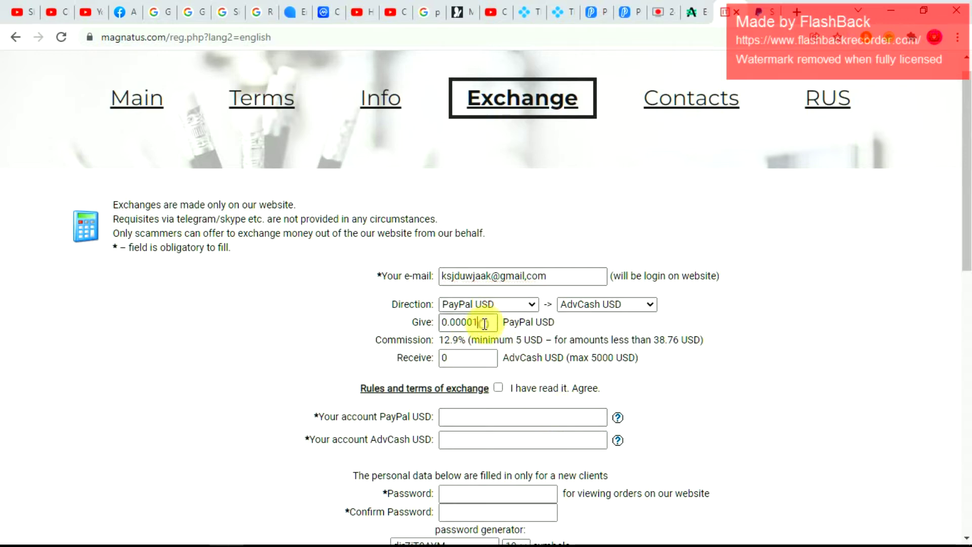
key("BackSpace")
key("BackSpace")
key("BackSpace")
key("BackSpace")
key("BackSpace")
key("BackSpace")
key("BackSpace")
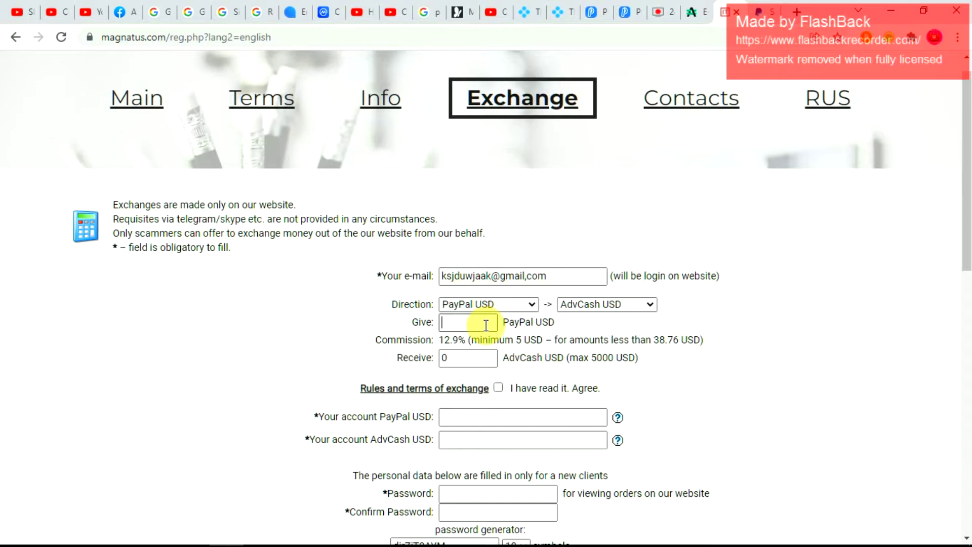
- Enter 1000 in Give, check the 871 received, and accept the exchange rules
type("1000")
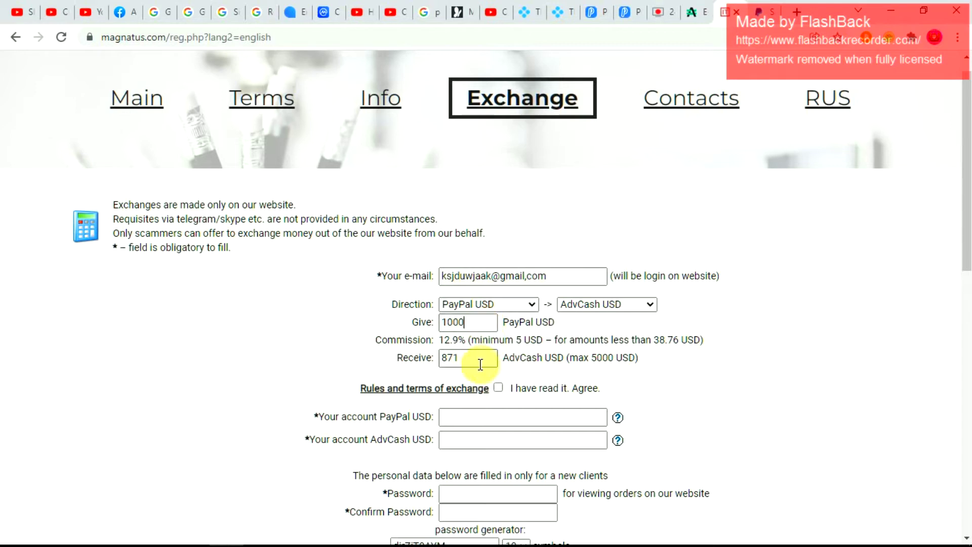
left_click(465, 357)
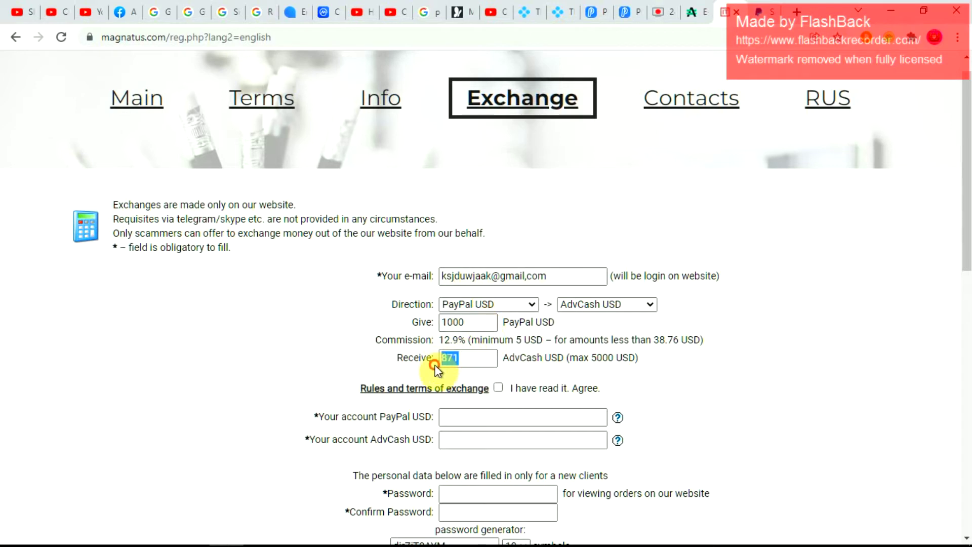
left_click(471, 358)
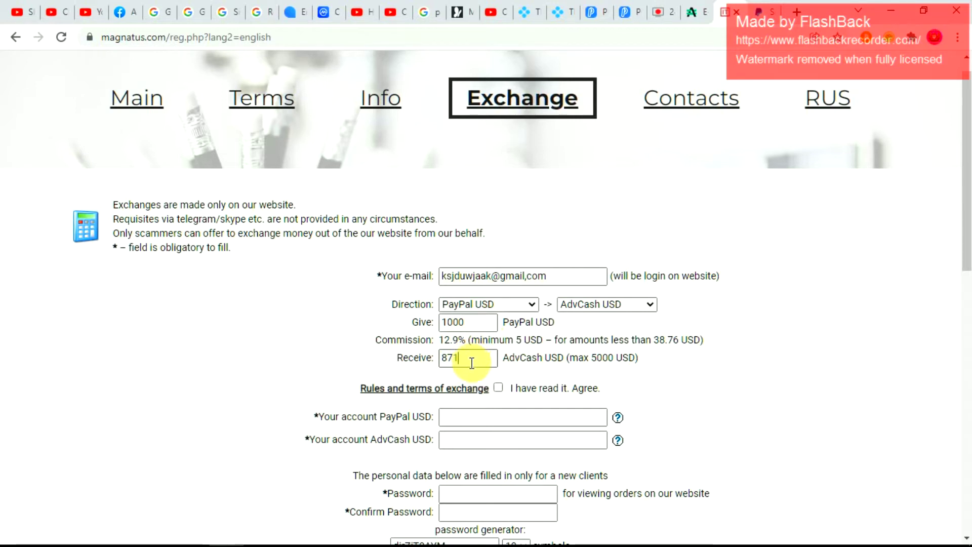
left_click(498, 388)
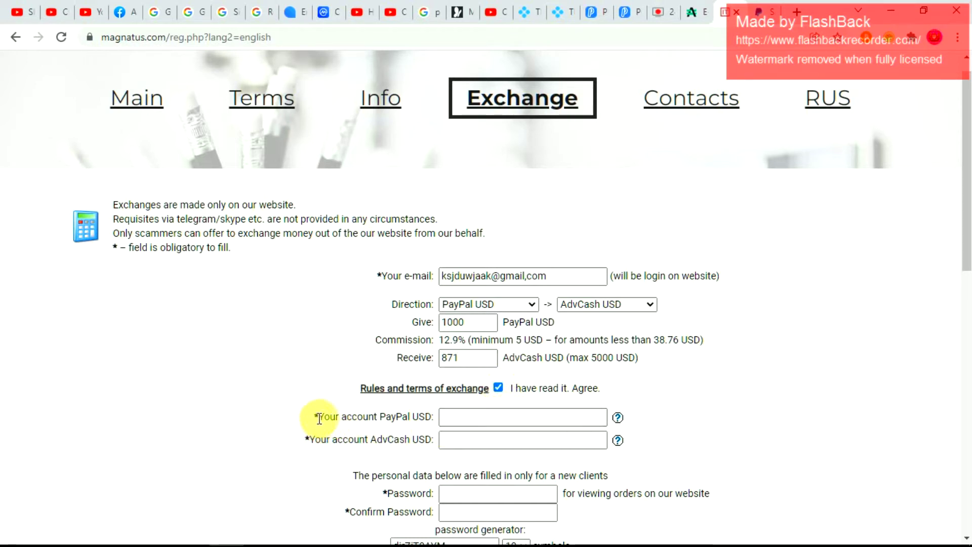
- Click into the PayPal and AdvCash account fields and scroll down the form
left_click(451, 415)
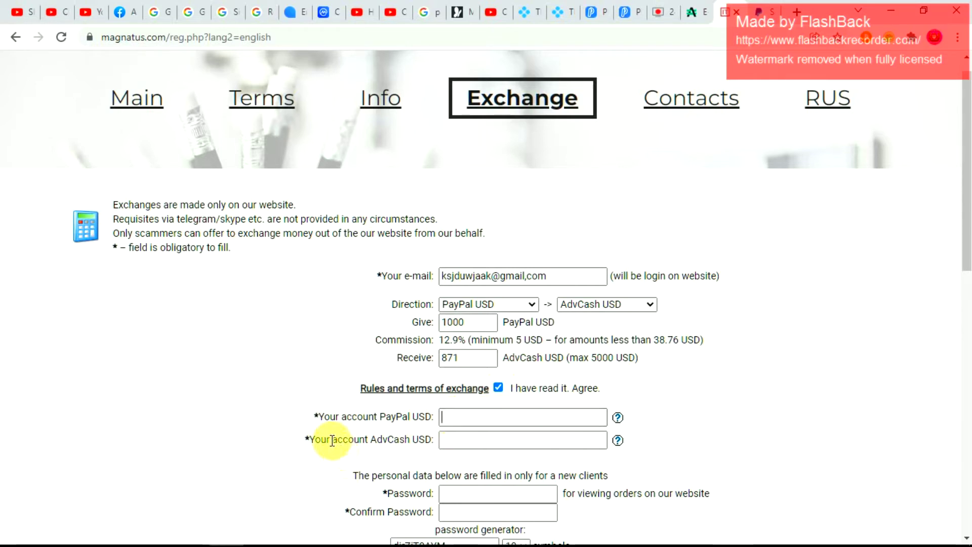
left_click(508, 435)
mouse_move(618, 441)
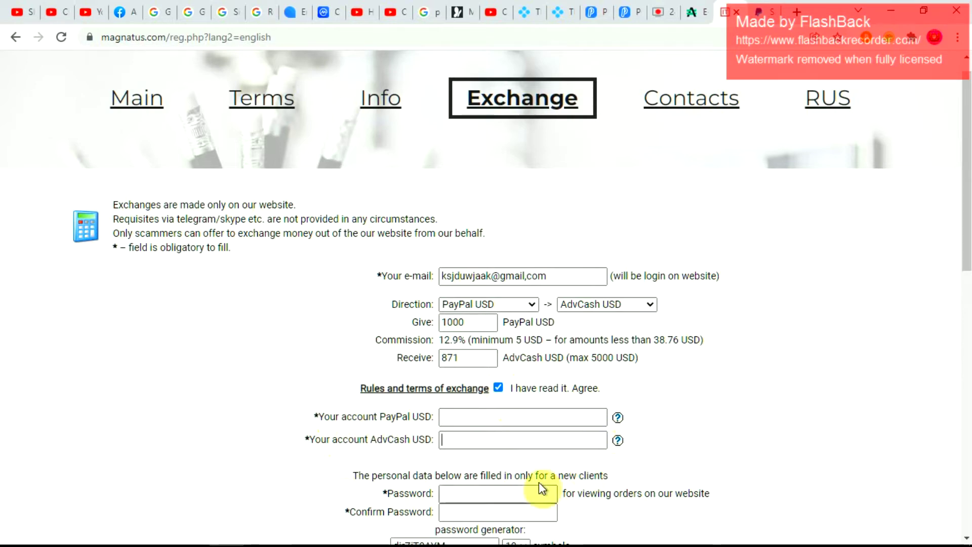
scroll(442, 494, "down", 3)
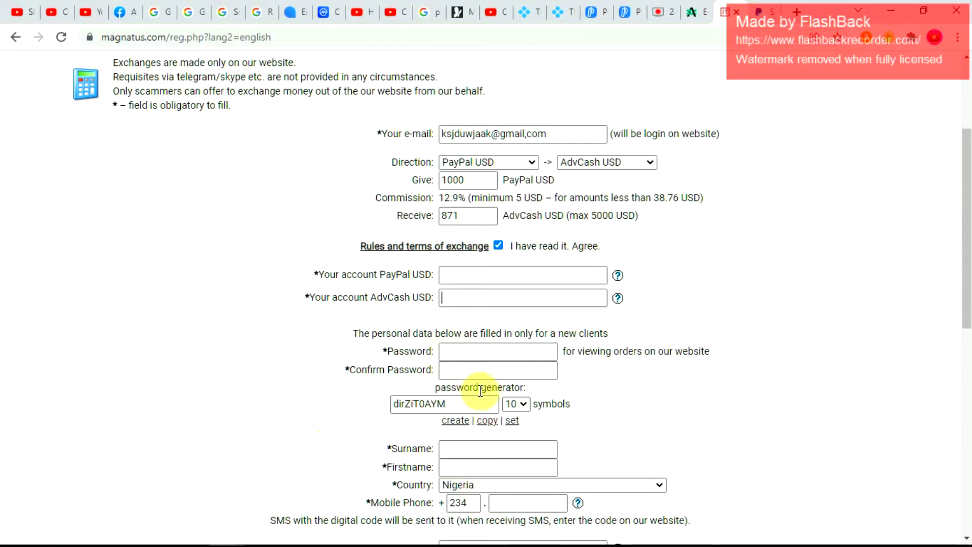
scroll(484, 401, "down", 2)
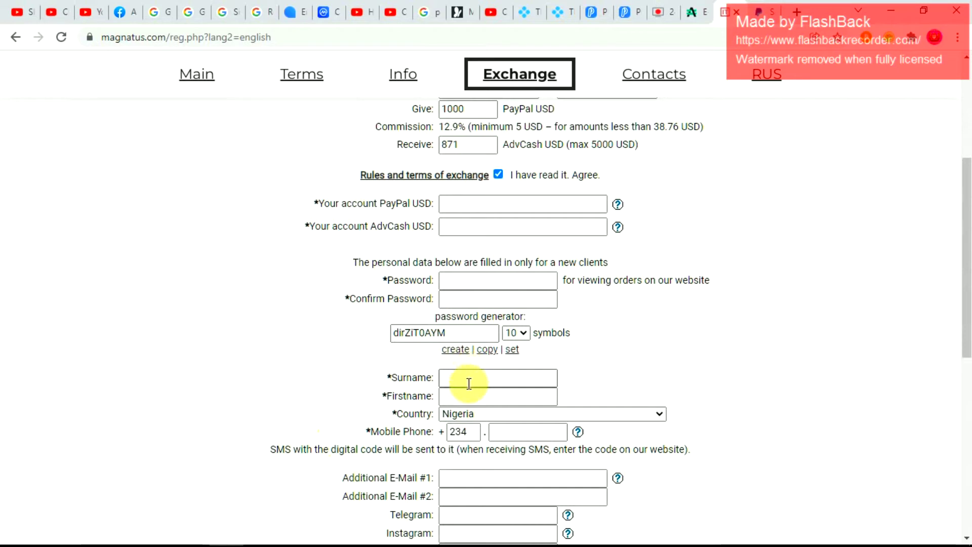
scroll(474, 420, "down", 3)
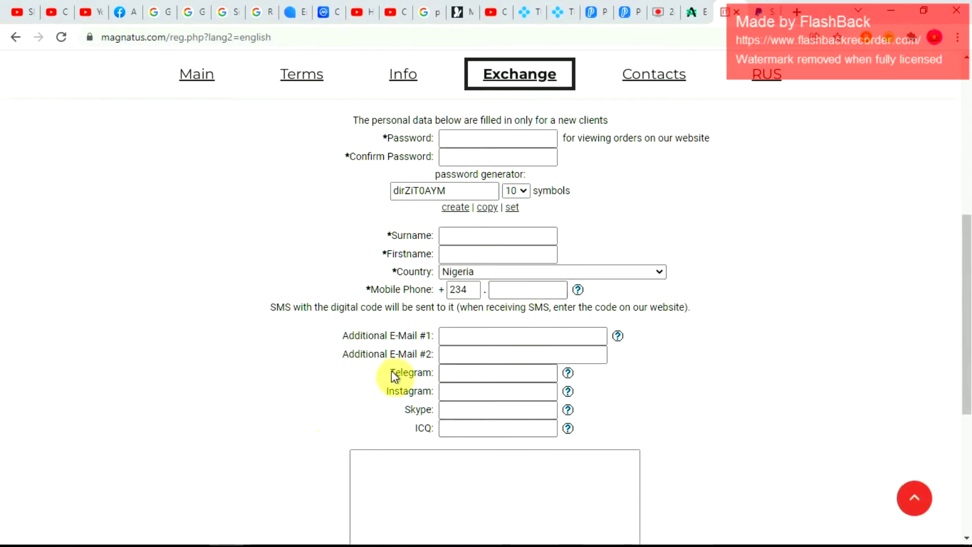
scroll(501, 380, "down", 4)
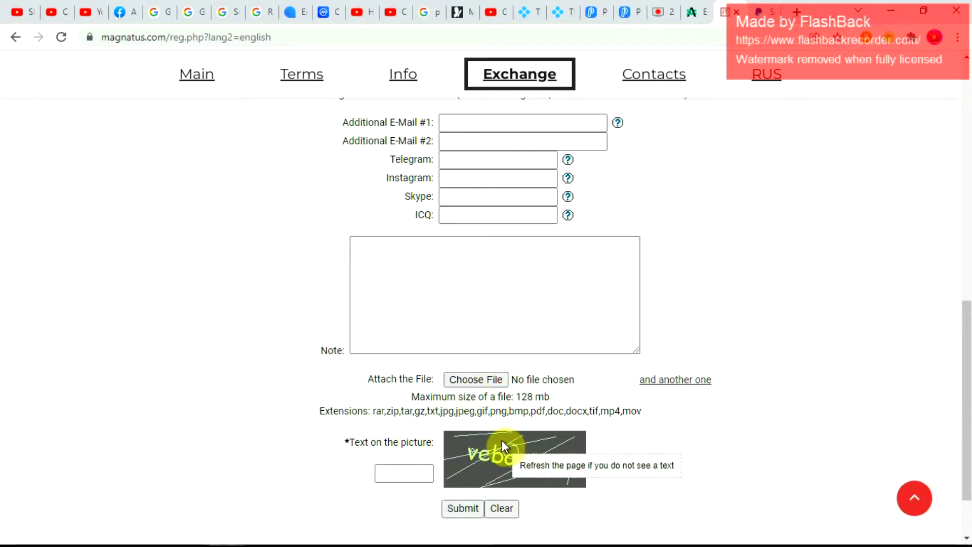
left_click_drag(412, 443, 647, 431)
left_click(412, 497)
- Enter 'vebostia' as the picture text and submit the exchange request
left_click(381, 475)
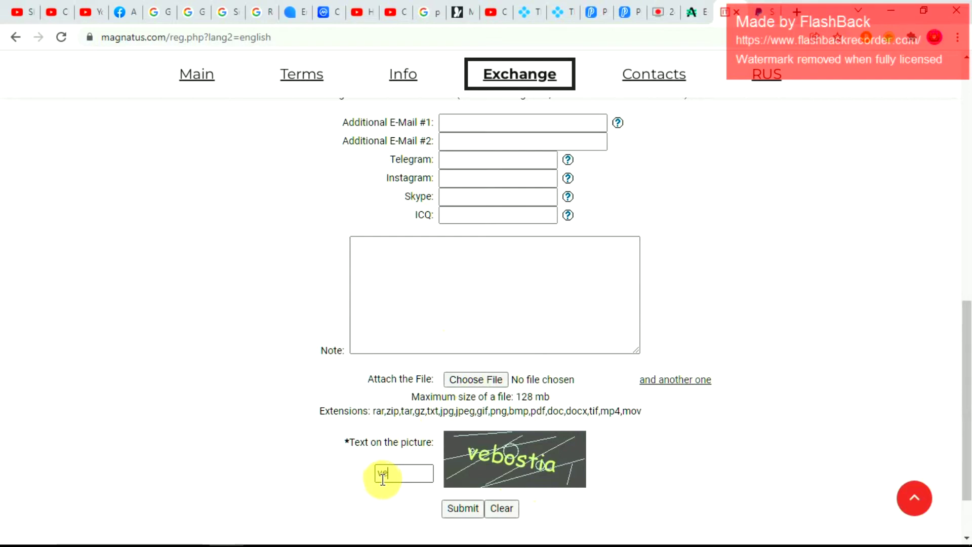
type("vebostia")
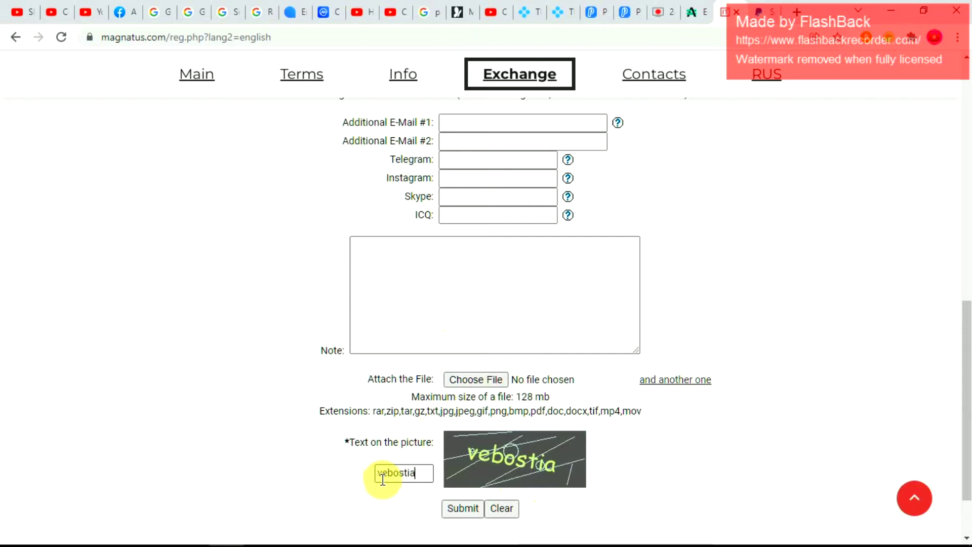
scroll(386, 479, "down", 2)
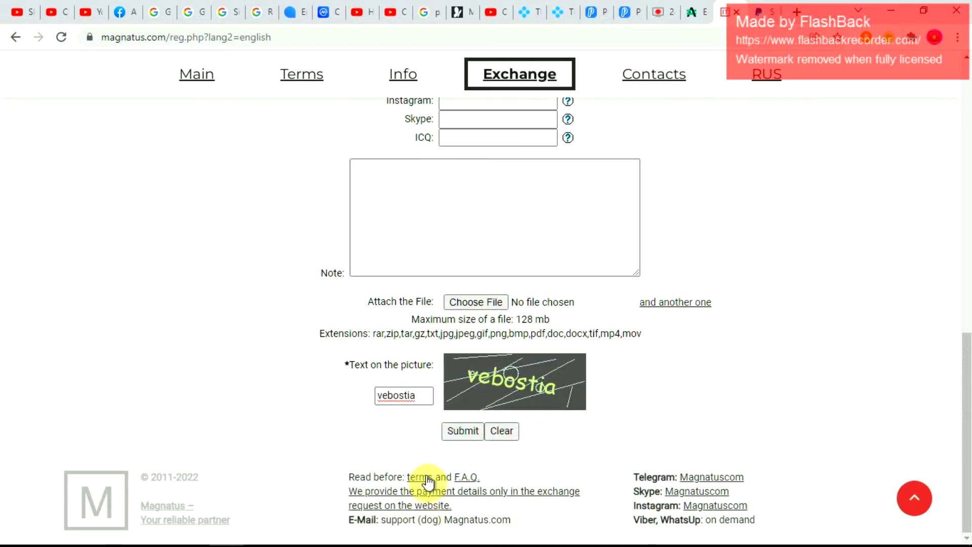
left_click(444, 431)
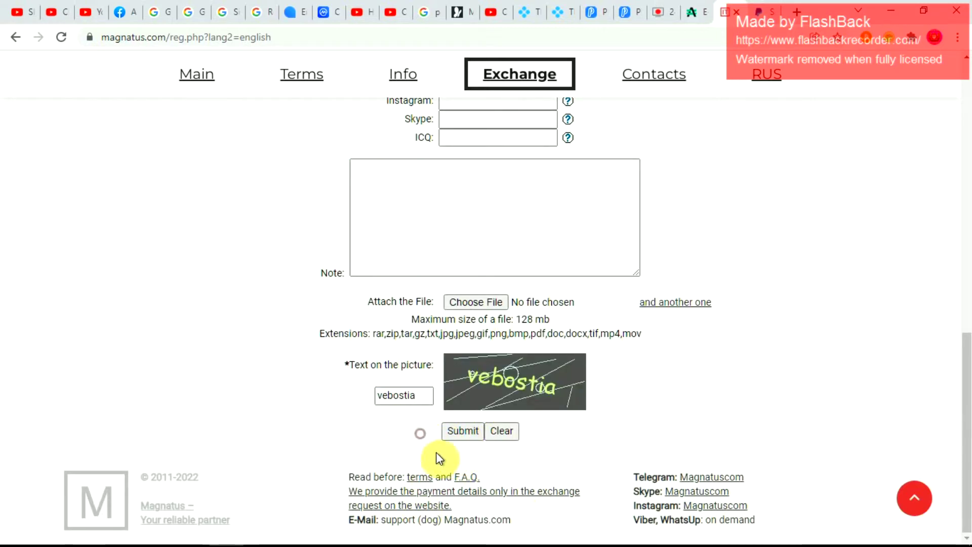
left_click(453, 431)
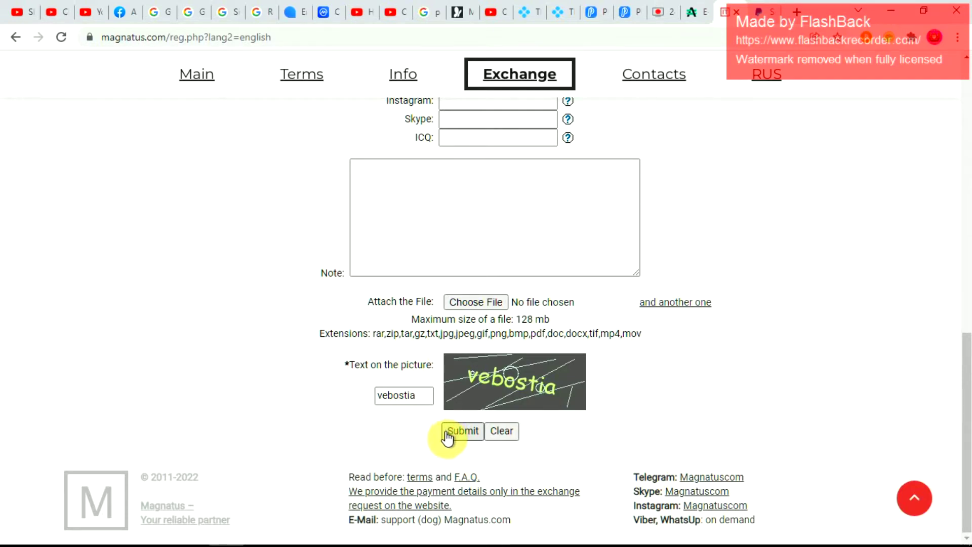
scroll(448, 436, "up", 15)
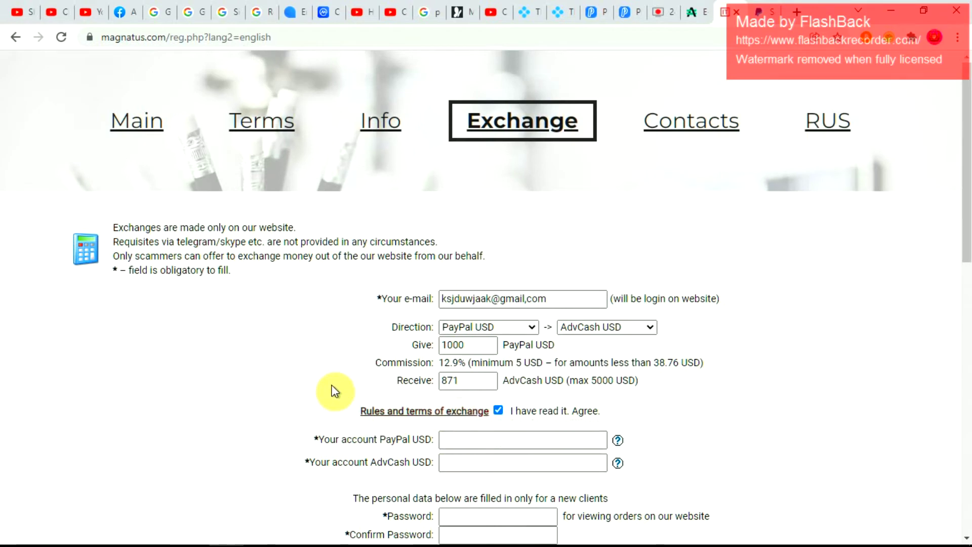
- Switch to the AdvCash tab, scroll its home page, and open a new tab
left_click(687, 12)
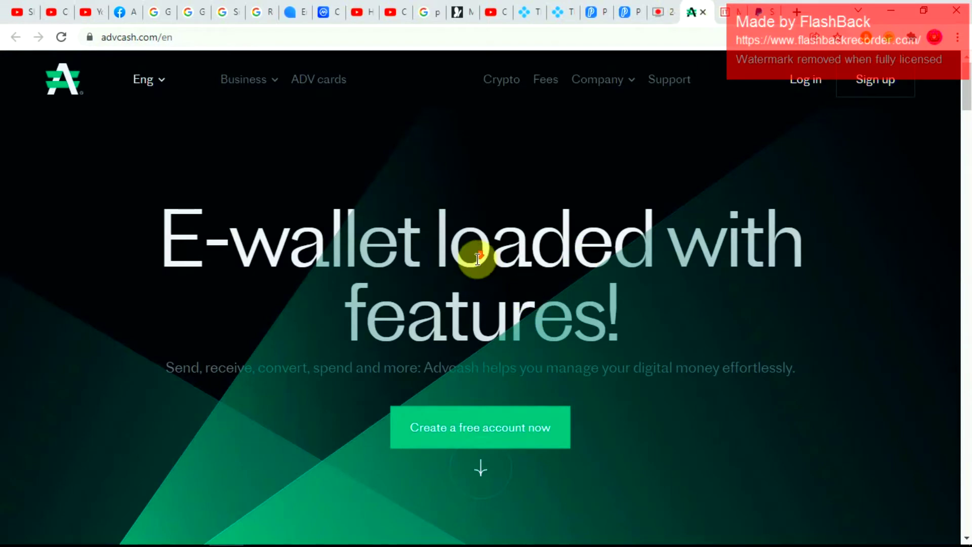
scroll(474, 258, "down", 10)
scroll(472, 260, "up", 10)
left_click(798, 13)
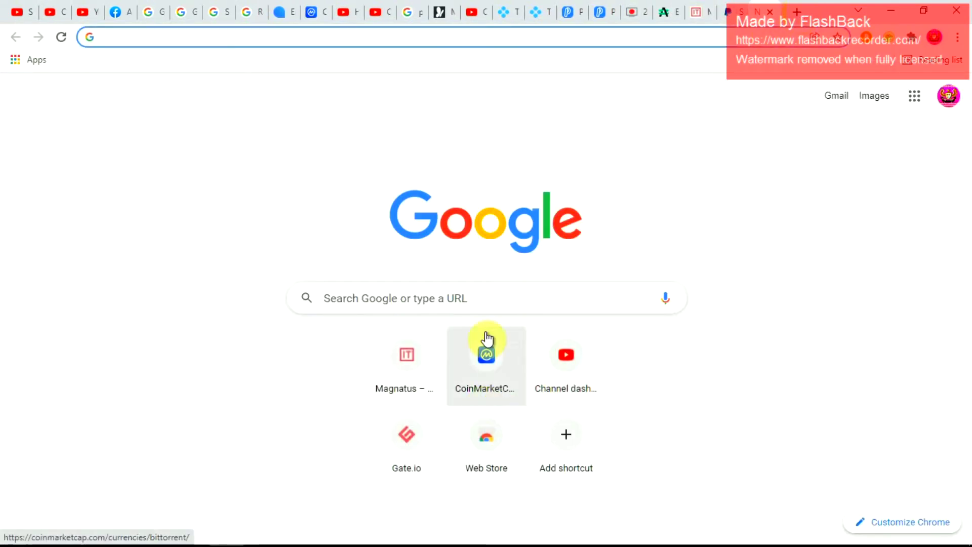
- Search Google for 'binance' and open the binance.com site from the results
left_click(484, 299)
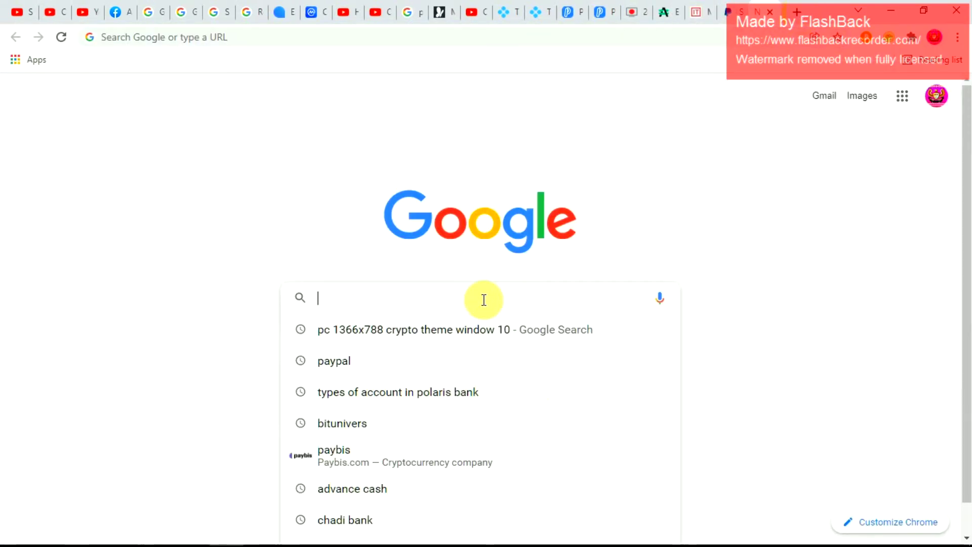
type("bi")
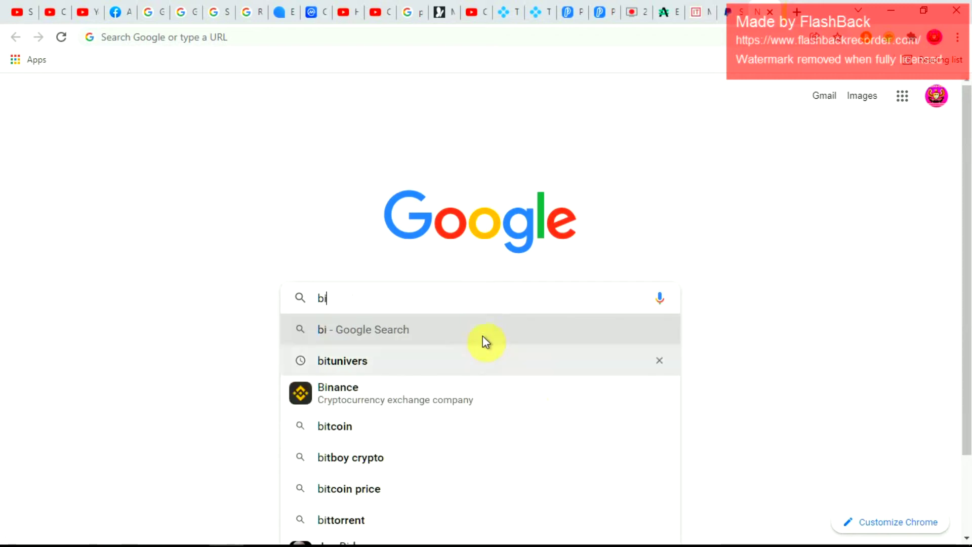
left_click(482, 387)
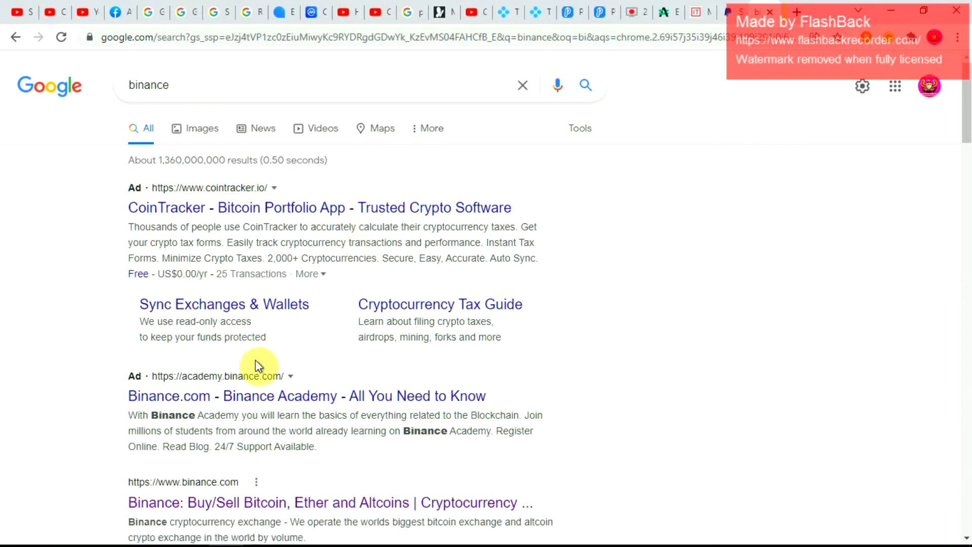
scroll(260, 373, "down", 4)
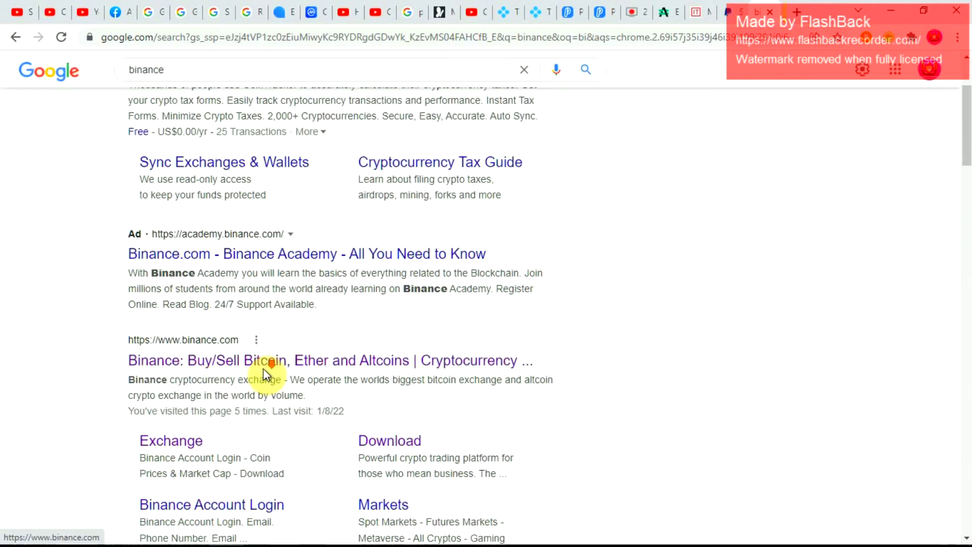
left_click(254, 295)
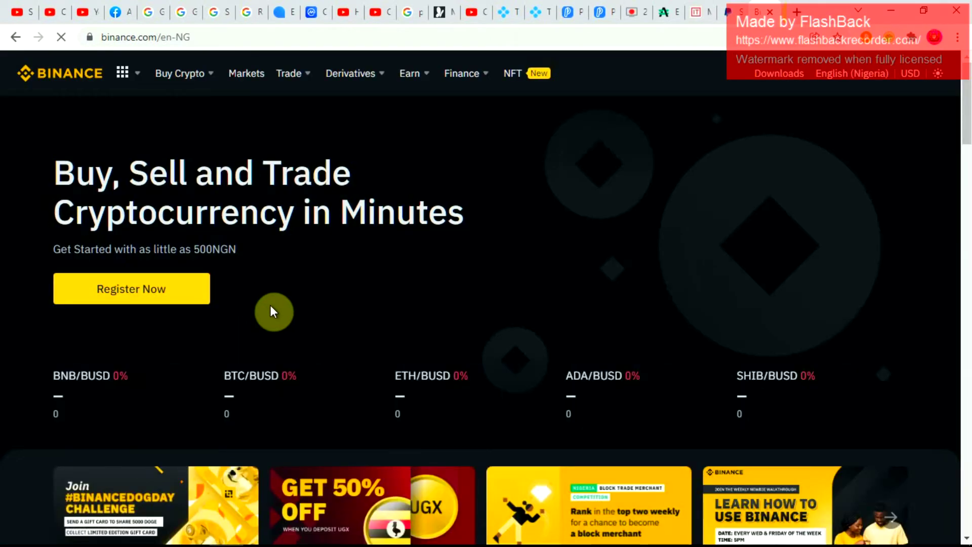
- Scroll to Binance's price ticker (BTC/BUSD 36,950.00), then switch to the PayPal tab
scroll(308, 252, "down", 1)
scroll(310, 255, "down", 1)
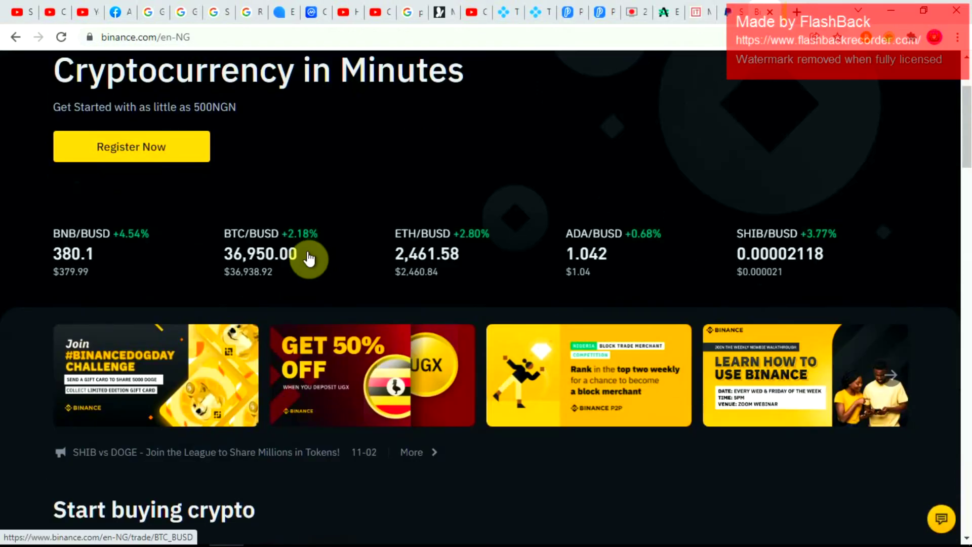
scroll(310, 256, "down", 1)
scroll(448, 172, "down", 2)
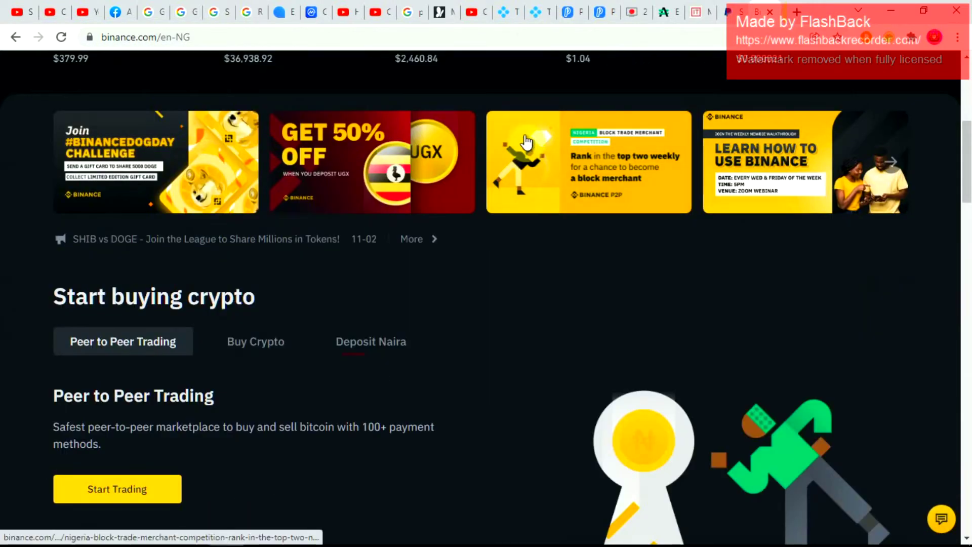
left_click(729, 11)
scroll(630, 89, "down", 2)
scroll(628, 84, "down", 5)
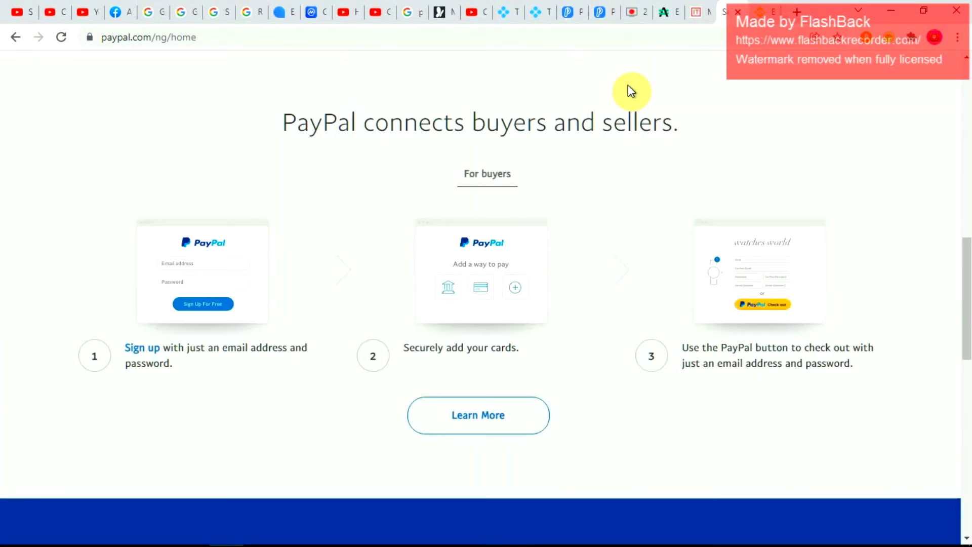
- Leave the PayPal page and return to the Magnatus exchange form tab
scroll(626, 94, "down", 4)
right_click(623, 103)
left_click(608, 116)
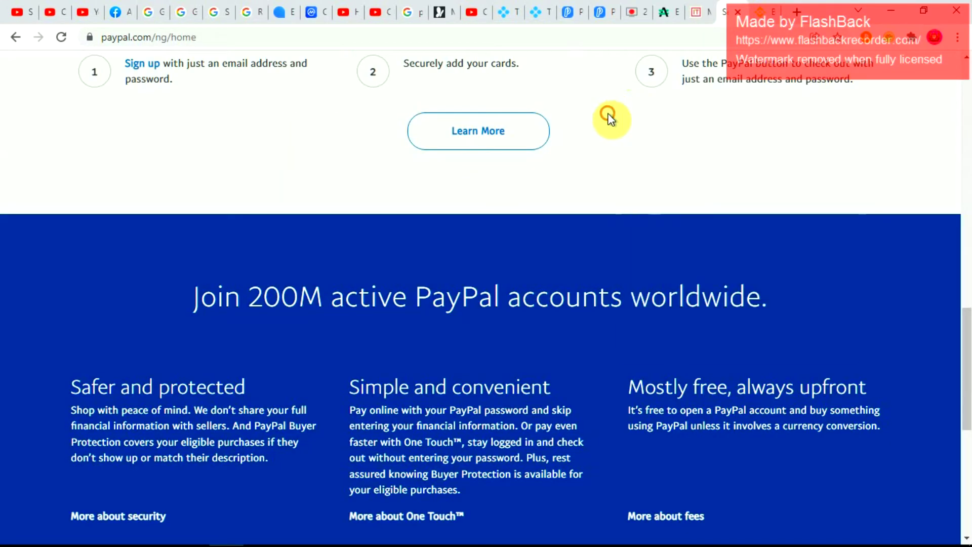
scroll(607, 112, "down", 7)
left_click_drag(667, 79, 673, 57)
scroll(672, 59, "up", 15)
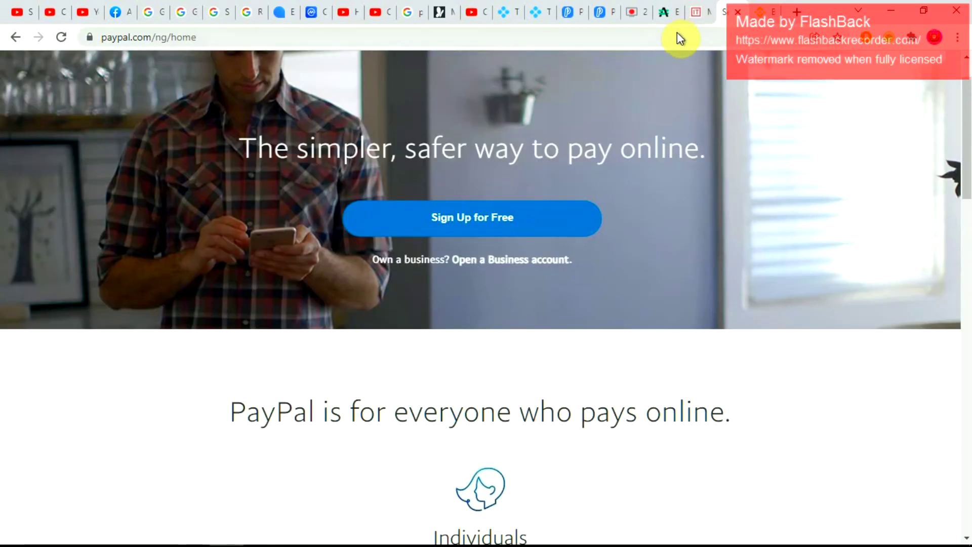
left_click(692, 9)
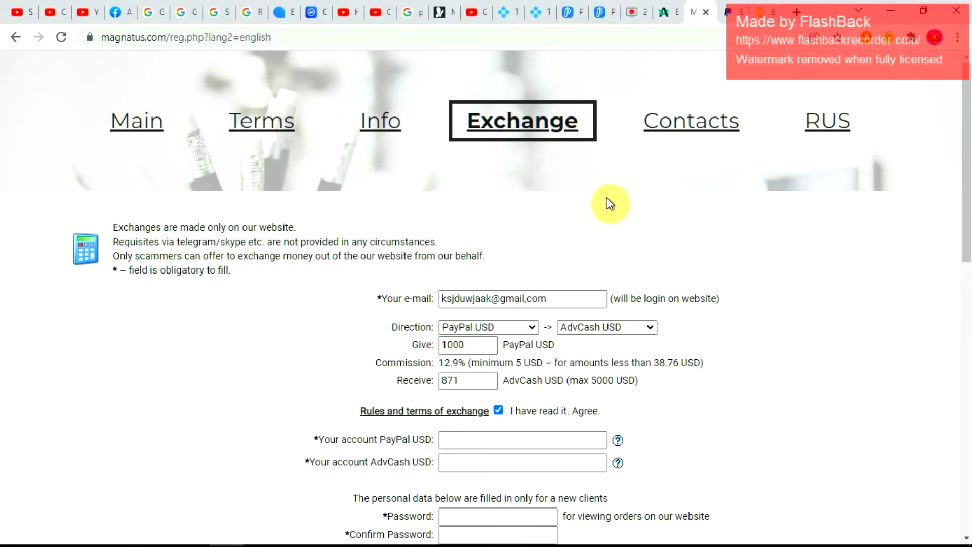
left_click(667, 381)
left_click_drag(667, 381, 506, 384)
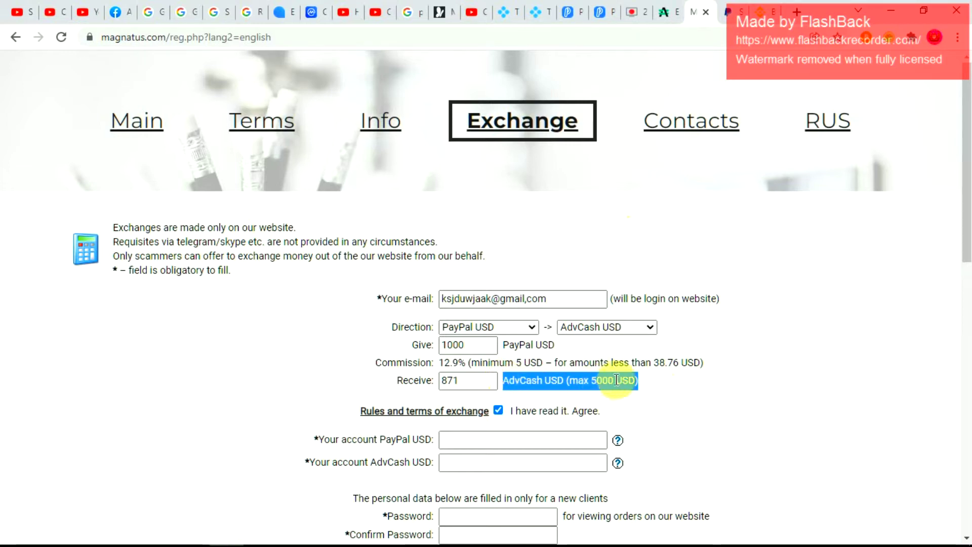
left_click(655, 400)
left_click(634, 376)
left_click_drag(634, 379, 22, 96)
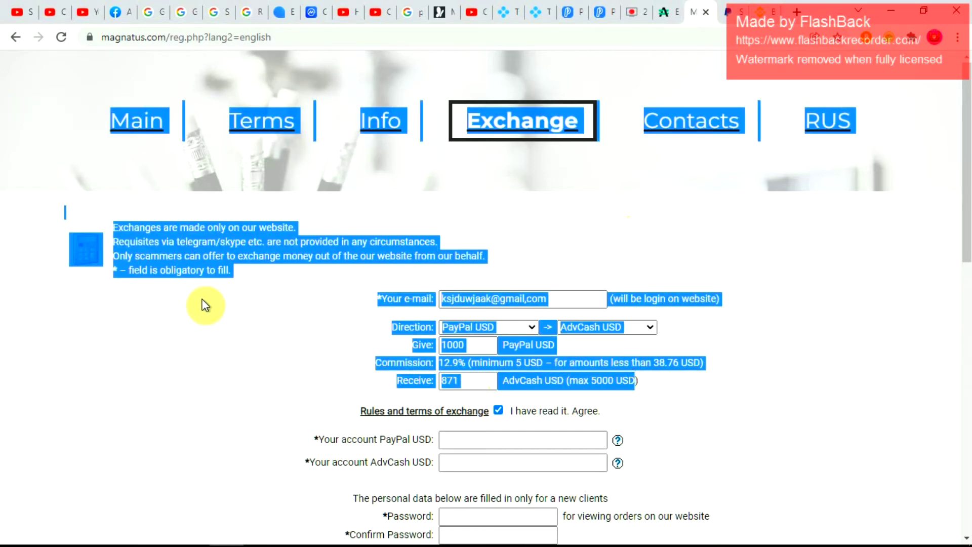
left_click(219, 357)
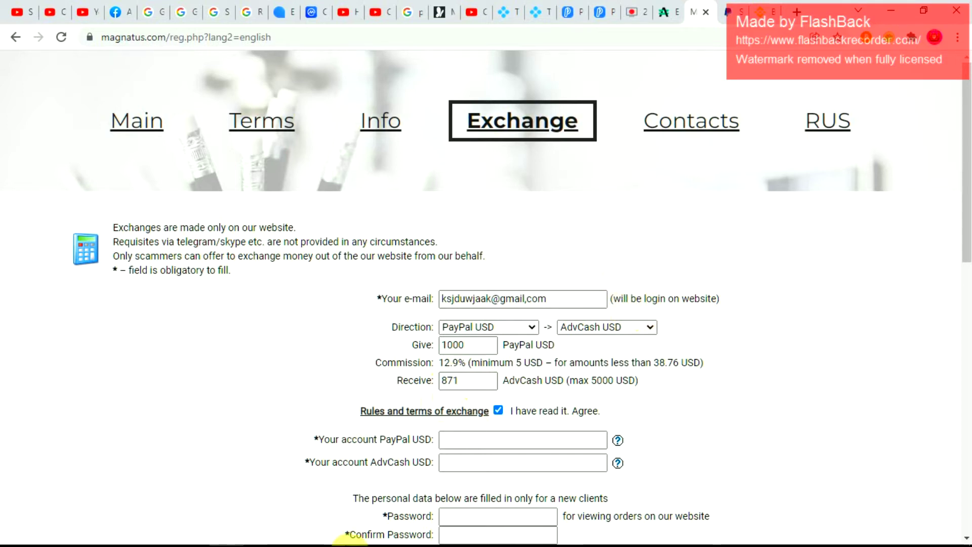
- Launch Windows Calculator from the taskbar, widen its window and move it higher
mouse_move(354, 542)
left_click(257, 527)
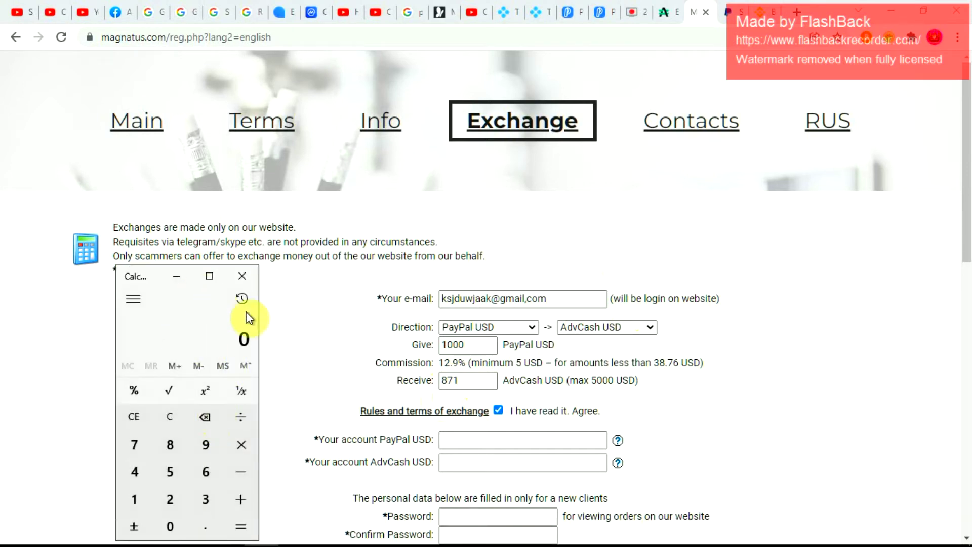
left_click_drag(258, 316, 298, 318)
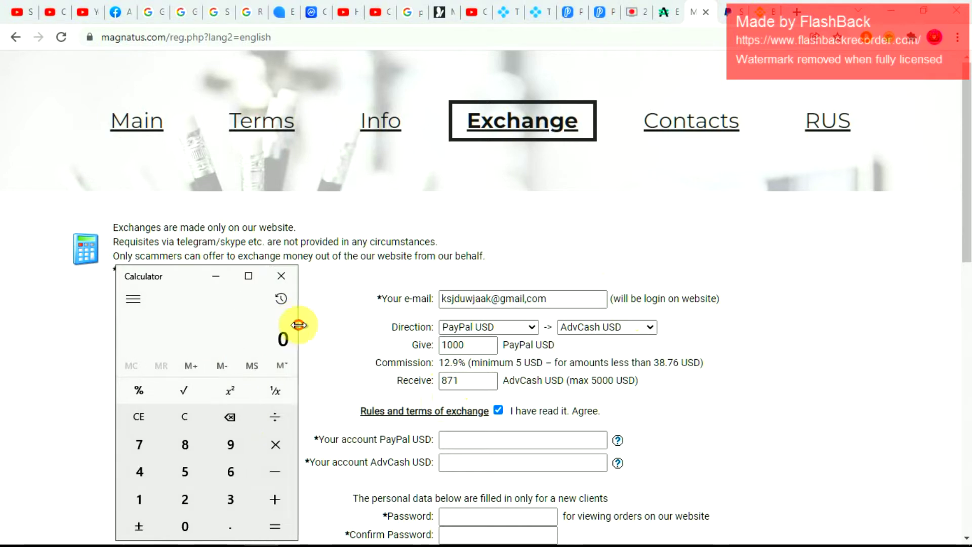
left_click_drag(195, 265, 124, 119)
- Calculate 482 × 1000 = 482,000, then return to the Binance tab
left_click(65, 334)
left_click(101, 301)
left_click(123, 377)
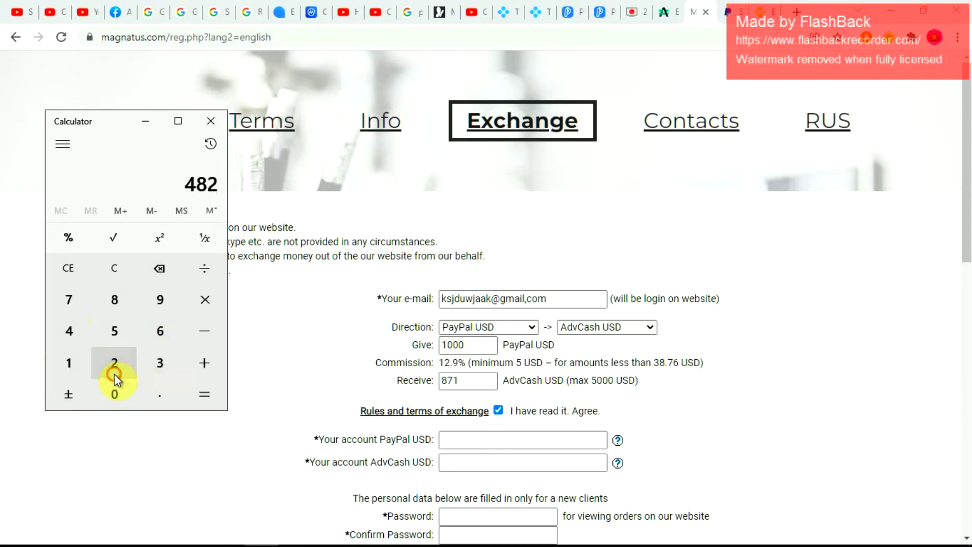
left_click(78, 358)
double_click(108, 393)
left_click(106, 391)
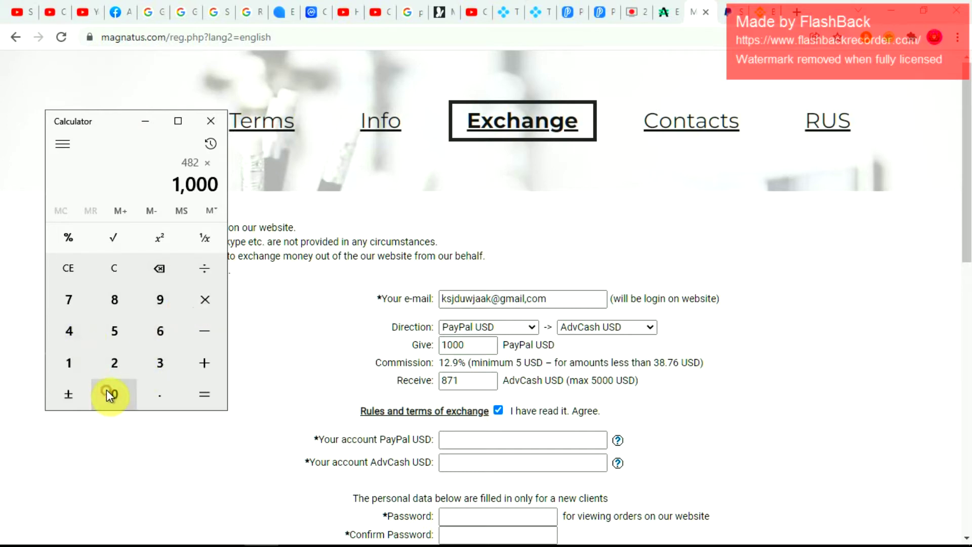
left_click(213, 398)
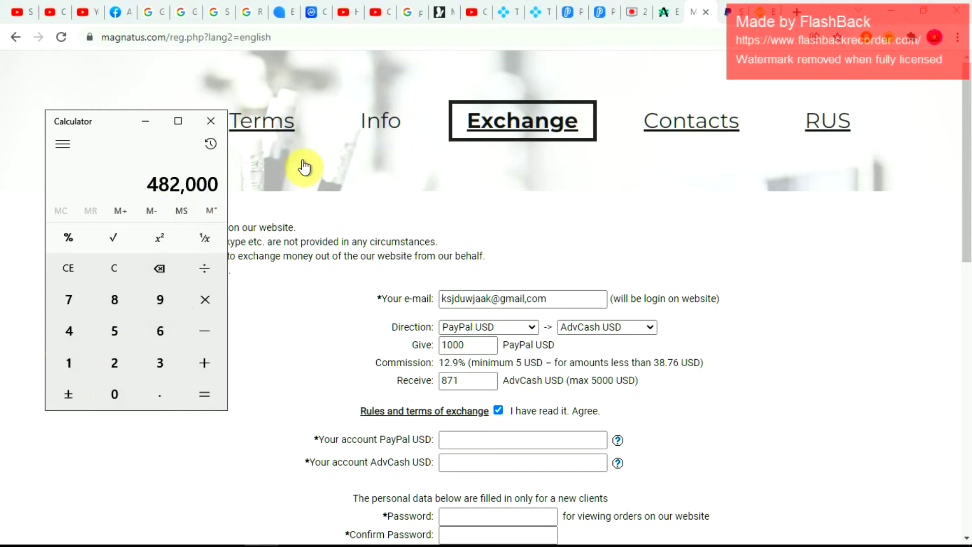
left_click(743, 13)
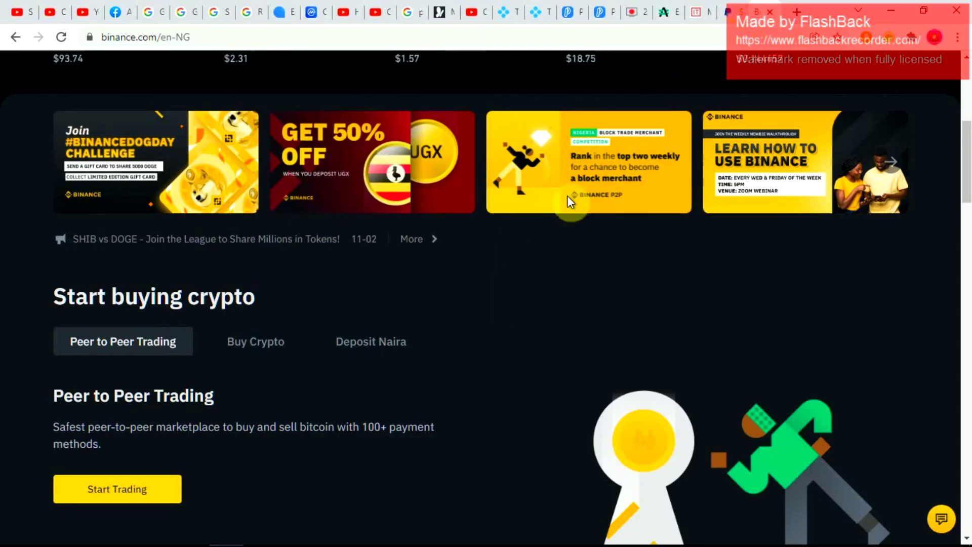
- Open Binance's Account Login page from the top of the Binance site
scroll(528, 257, "down", 8)
scroll(528, 252, "up", 4)
scroll(528, 252, "up", 10)
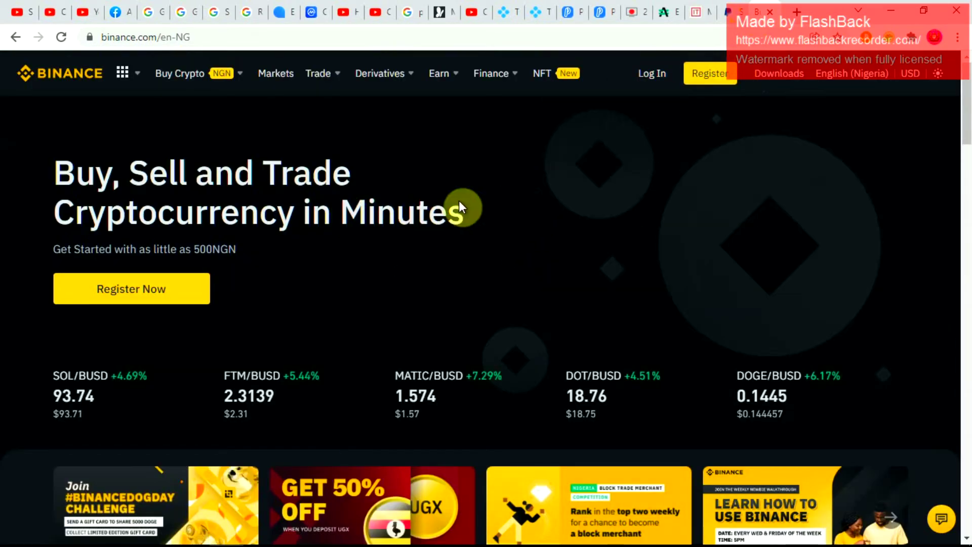
left_click(657, 72)
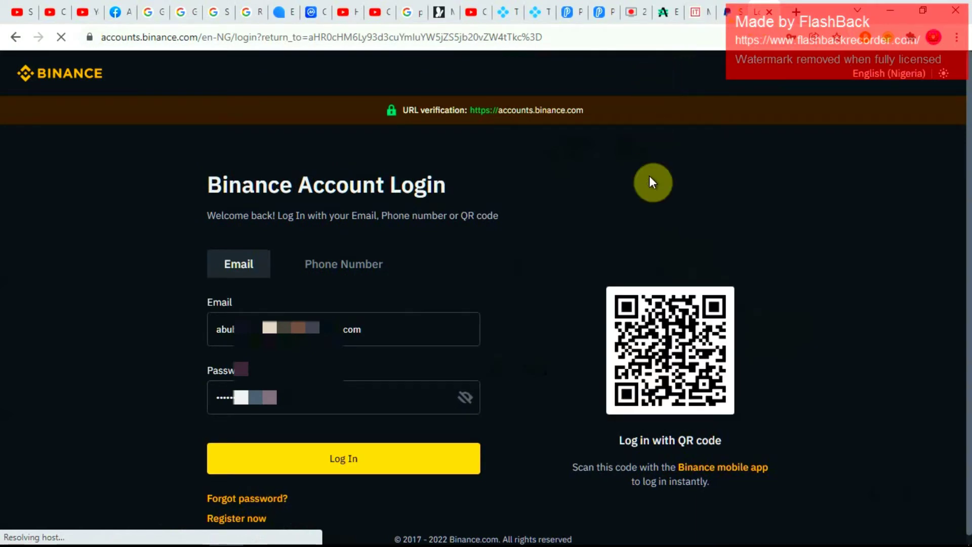
scroll(534, 320, "down", 1)
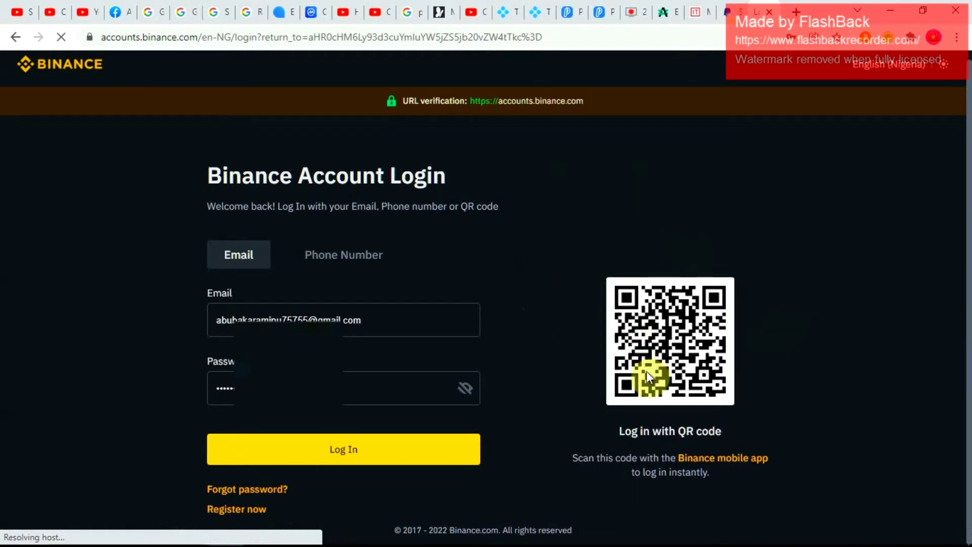
scroll(563, 334, "up", 1)
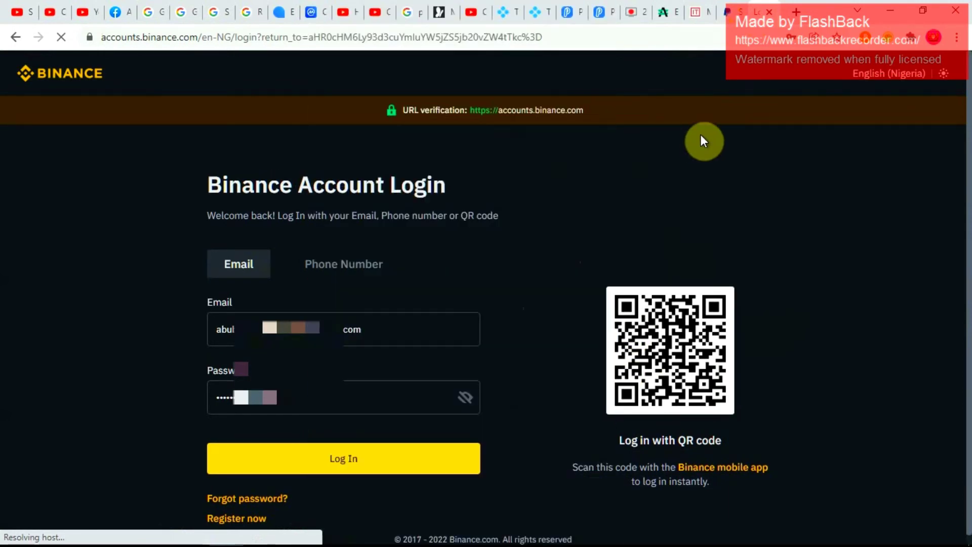
- Return to the Magnatus form (1000 PayPal USD → 871 AdvCash USD) with the calculator showing 482,000
left_click(700, 13)
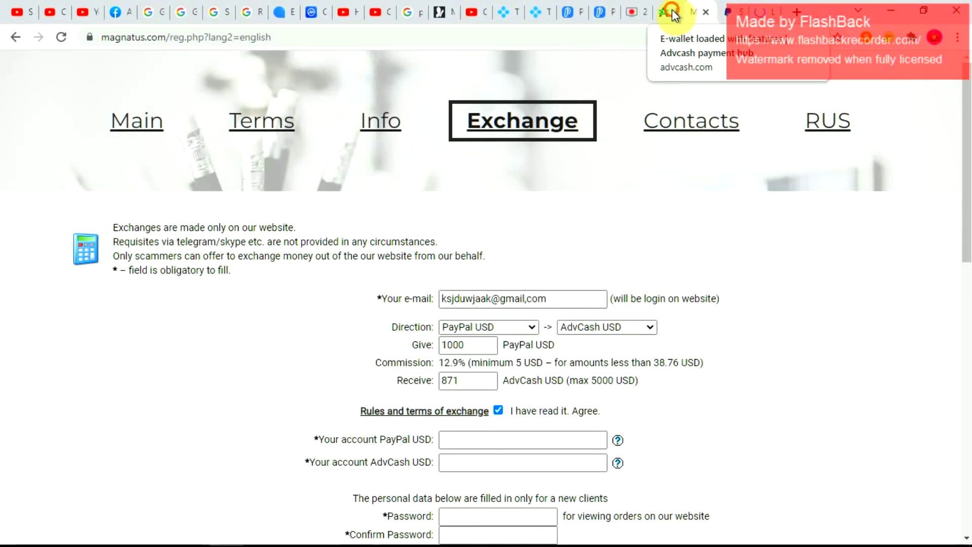
left_click(673, 12)
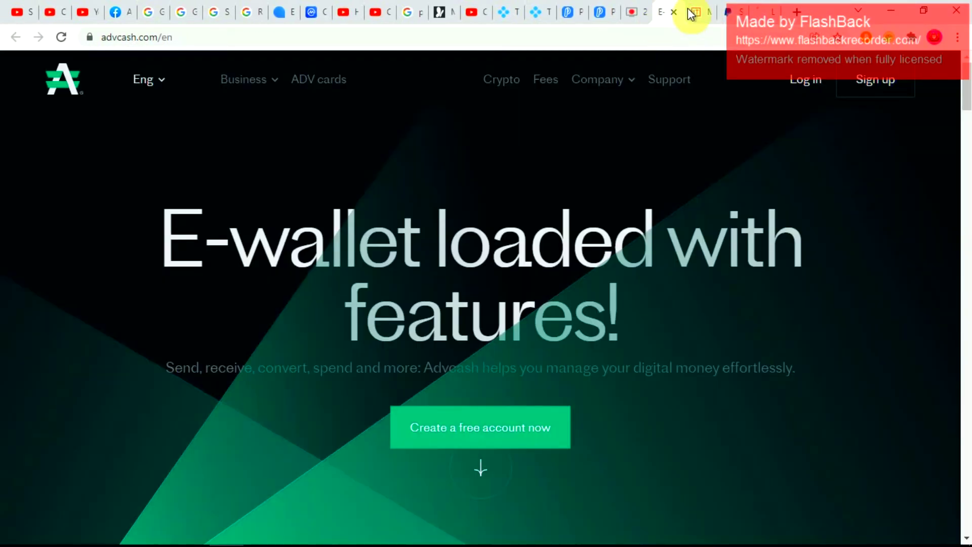
left_click(700, 12)
mouse_move(407, 537)
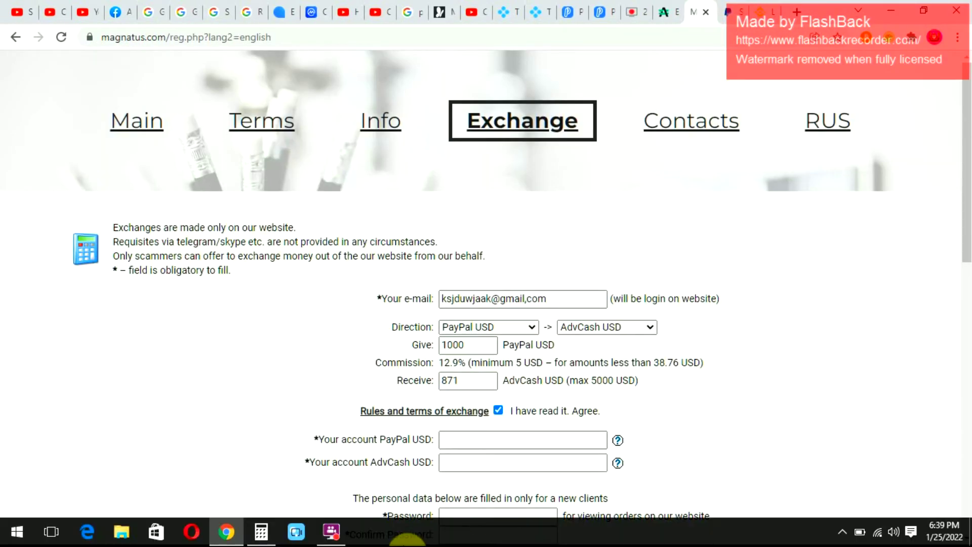
left_click(262, 532)
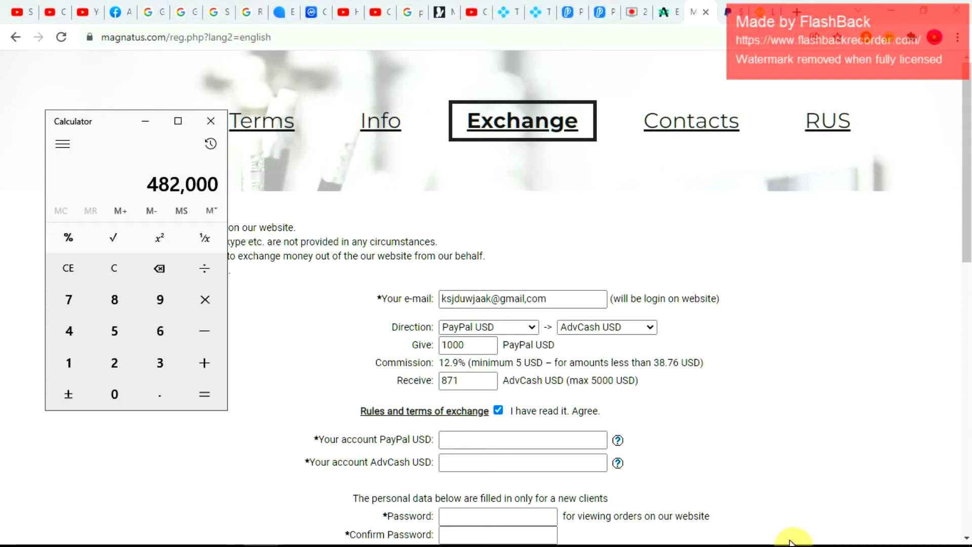
- Turn Wi-Fi off from the Windows network panel and return to the Chrome page
left_click(877, 533)
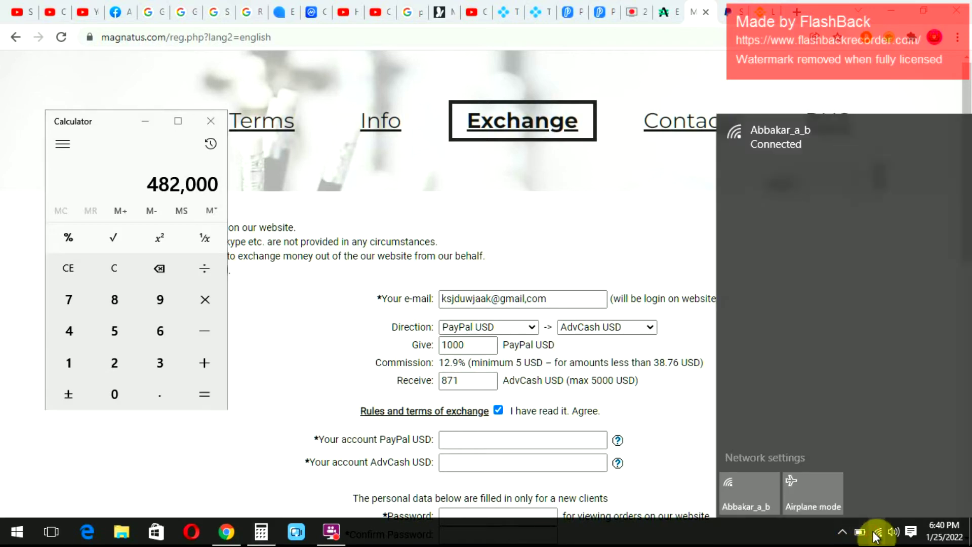
left_click(761, 497)
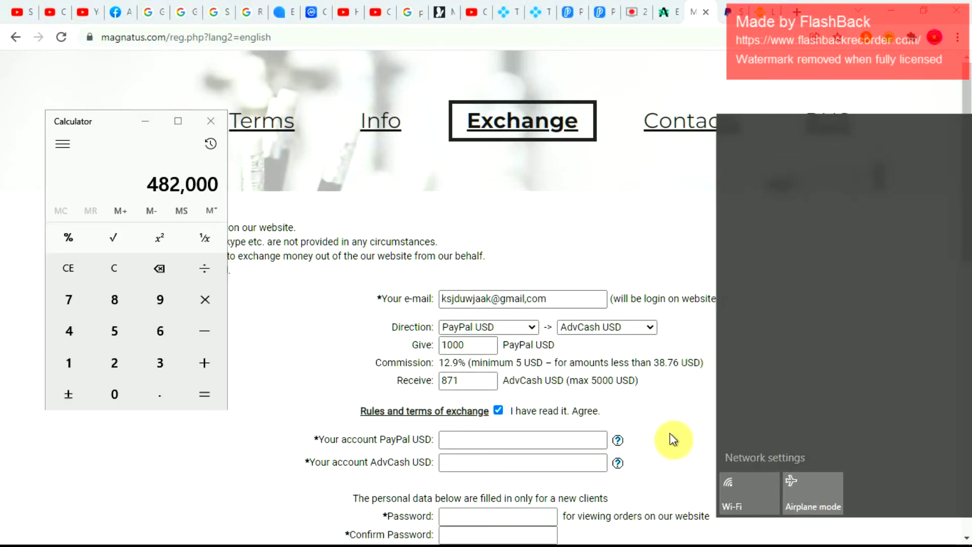
left_click(671, 434)
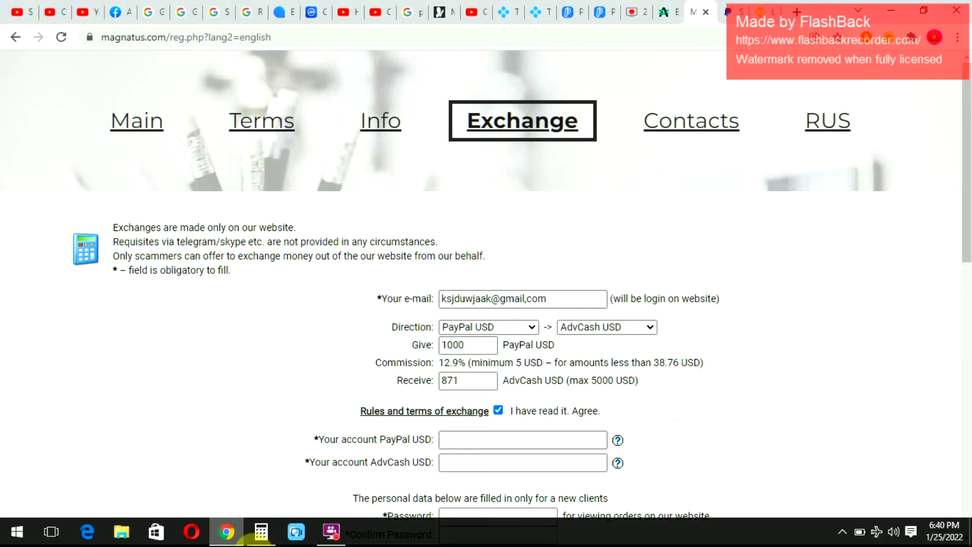
- Bring Windows Calculator showing 482,000 back alongside the Magnatus exchange form
left_click(260, 532)
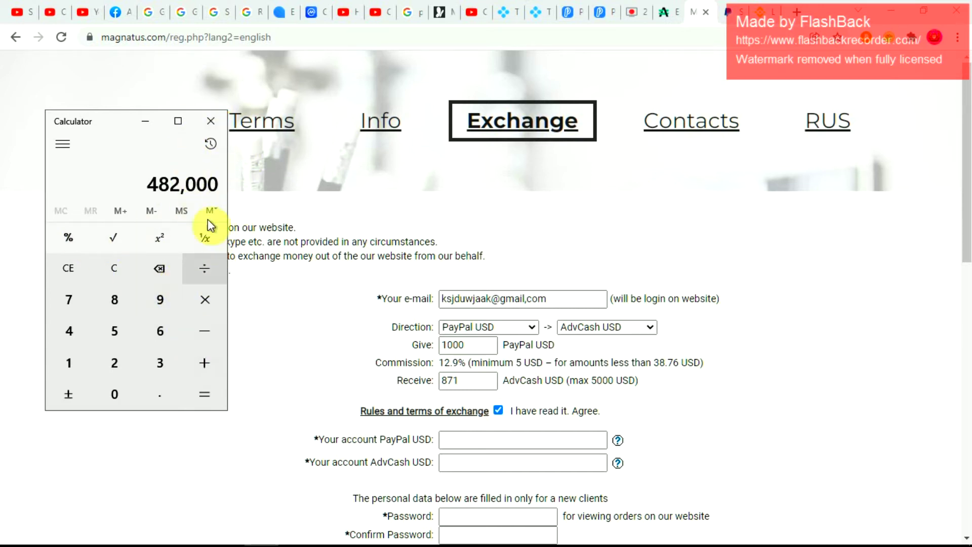
- Clear the calculator, discarding several false-start entries such as 580 × 1
left_click(120, 266)
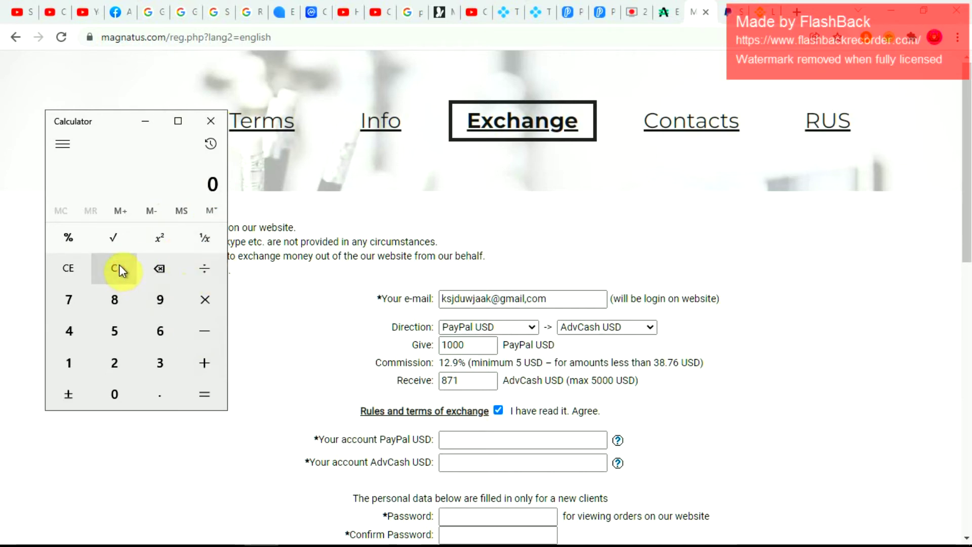
left_click(115, 334)
left_click(115, 298)
left_click(114, 391)
left_click(196, 306)
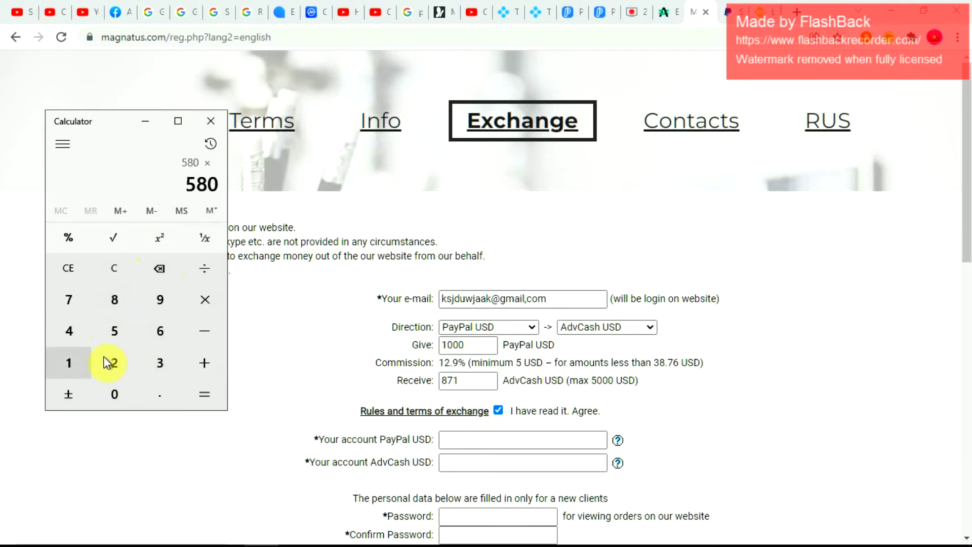
left_click(76, 364)
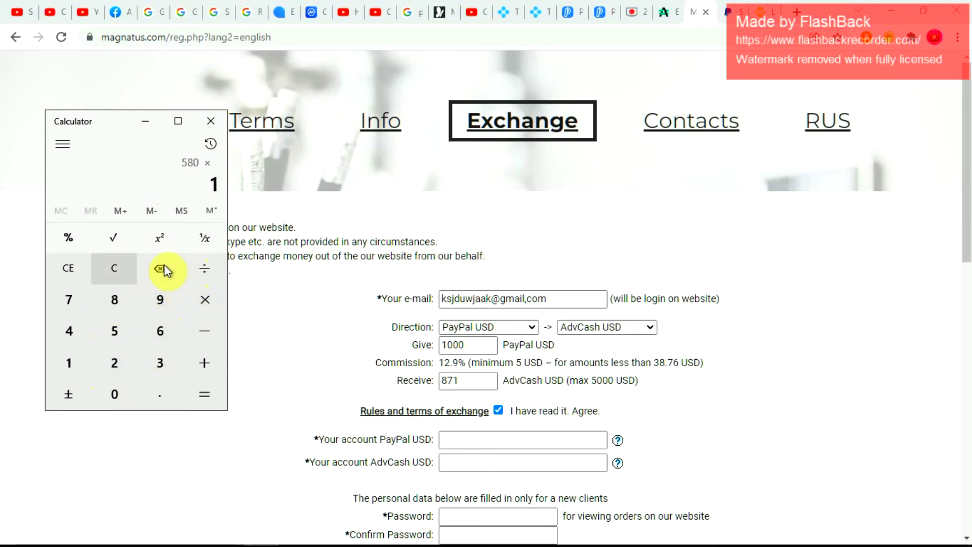
left_click(114, 268)
left_click(114, 302)
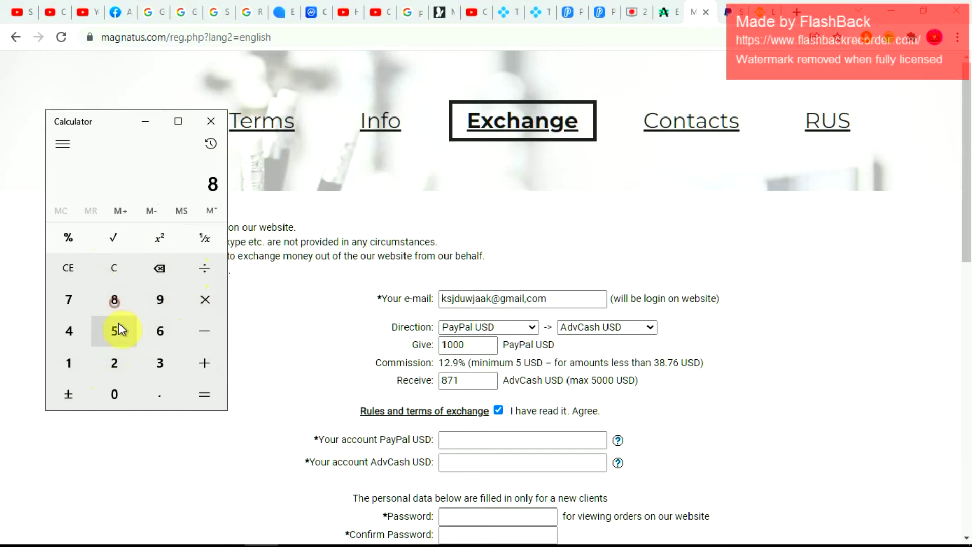
left_click(117, 274)
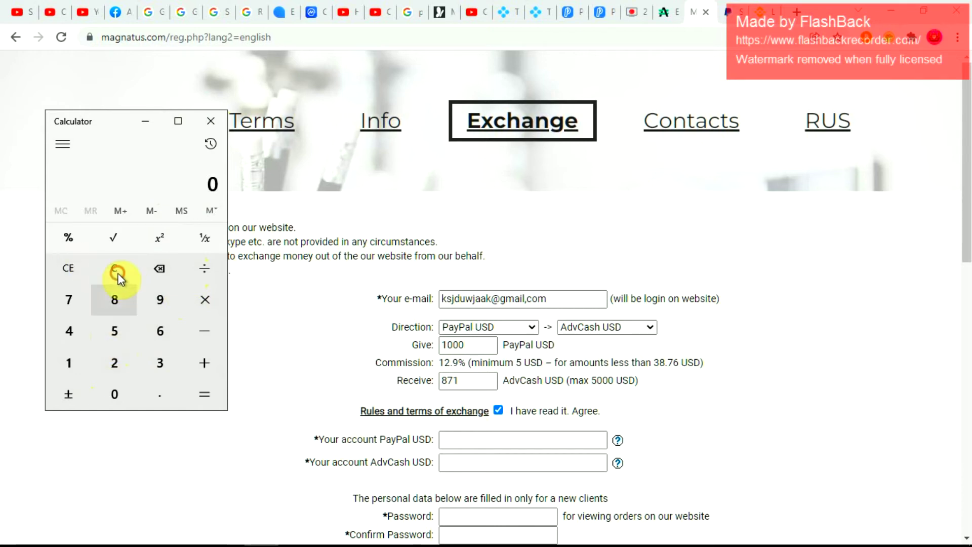
left_click(130, 352)
left_click(120, 271)
- Compute 580 × 871 = 505,180 and begin subtracting from that total
left_click(117, 324)
left_click(114, 303)
left_click(126, 394)
left_click(191, 304)
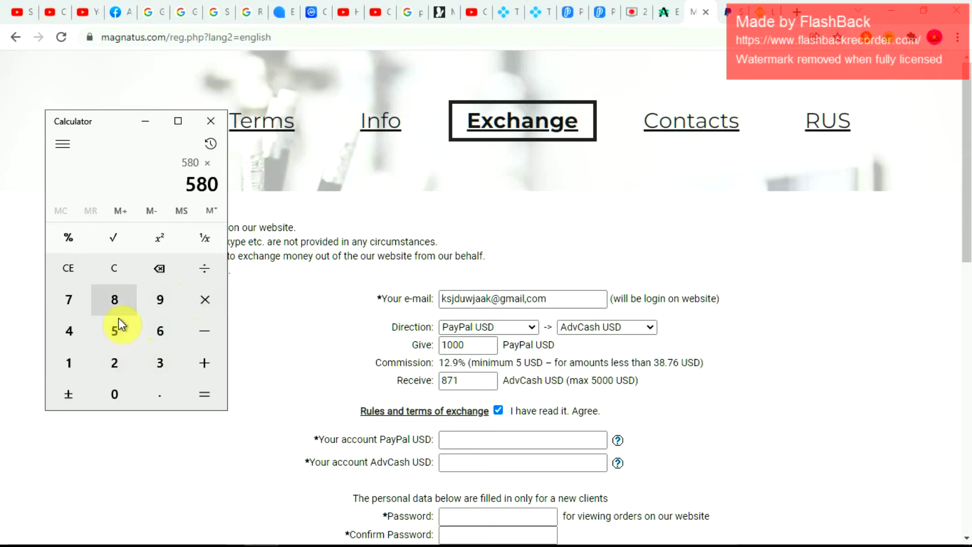
left_click(116, 303)
left_click(82, 309)
left_click(84, 362)
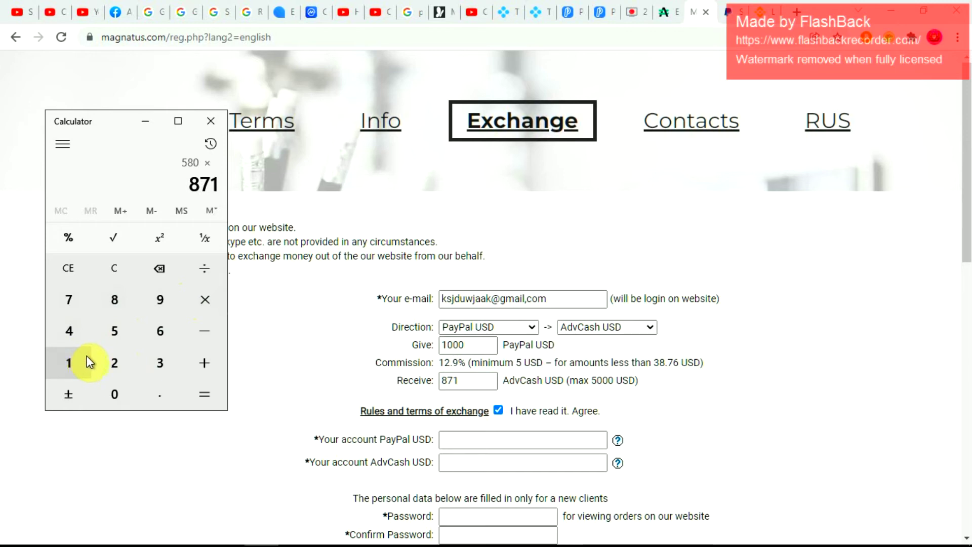
left_click(196, 388)
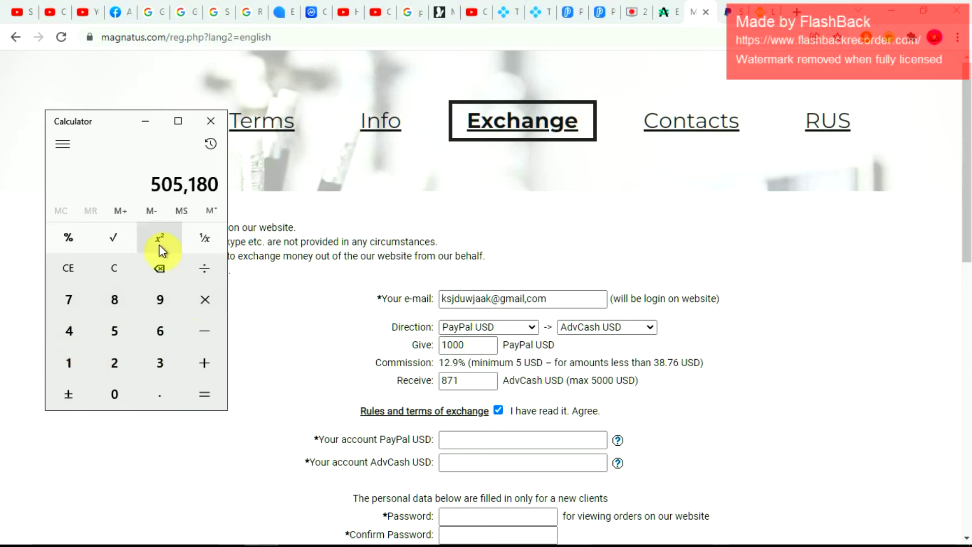
left_click(213, 327)
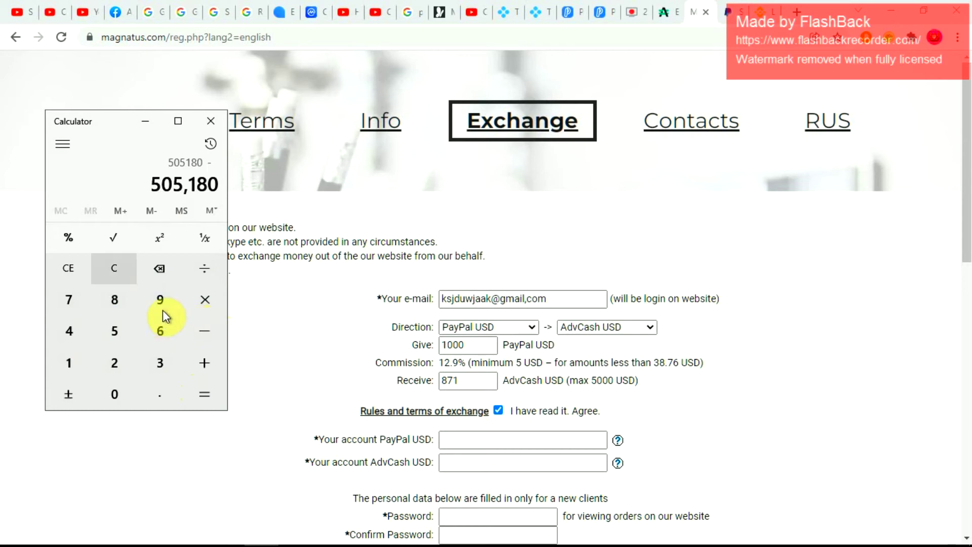
- Subtract 480,000 from 505,180 to get 25,180, staying in Standard mode
left_click(56, 146)
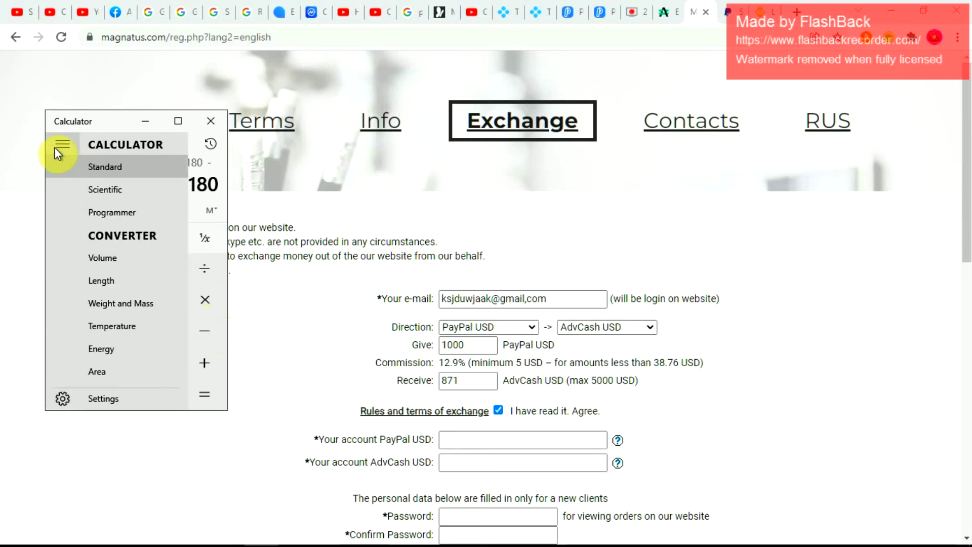
left_click(64, 145)
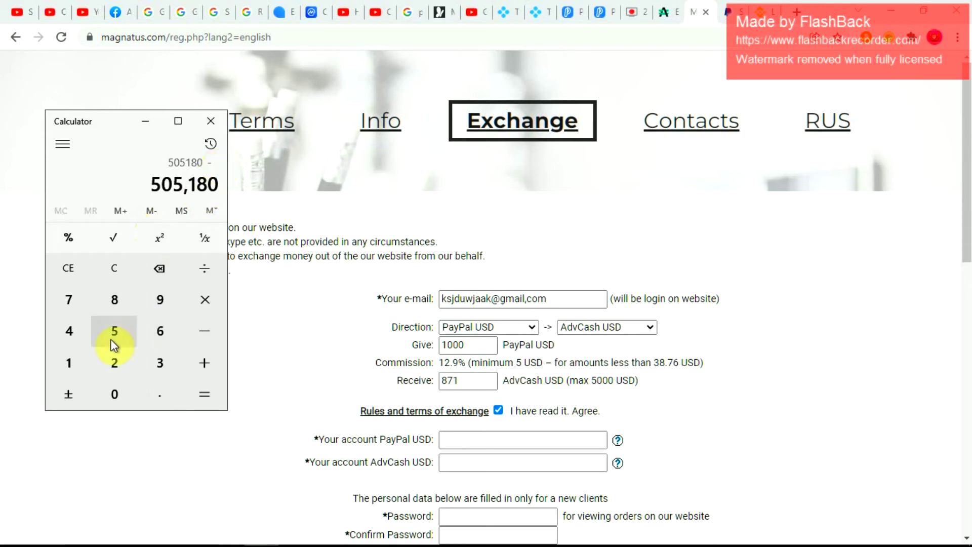
left_click(85, 332)
left_click(113, 302)
left_click(119, 384)
left_click(118, 385)
left_click(117, 390)
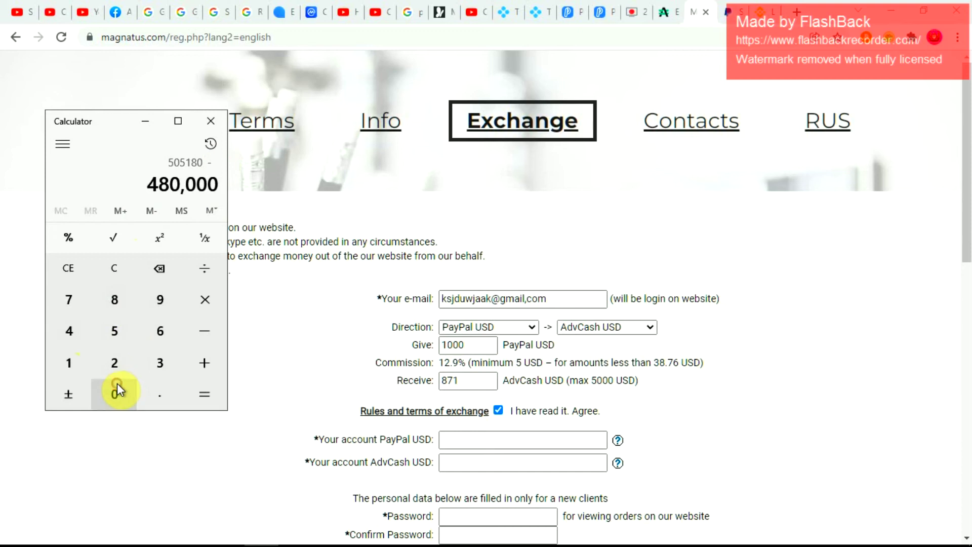
left_click(203, 389)
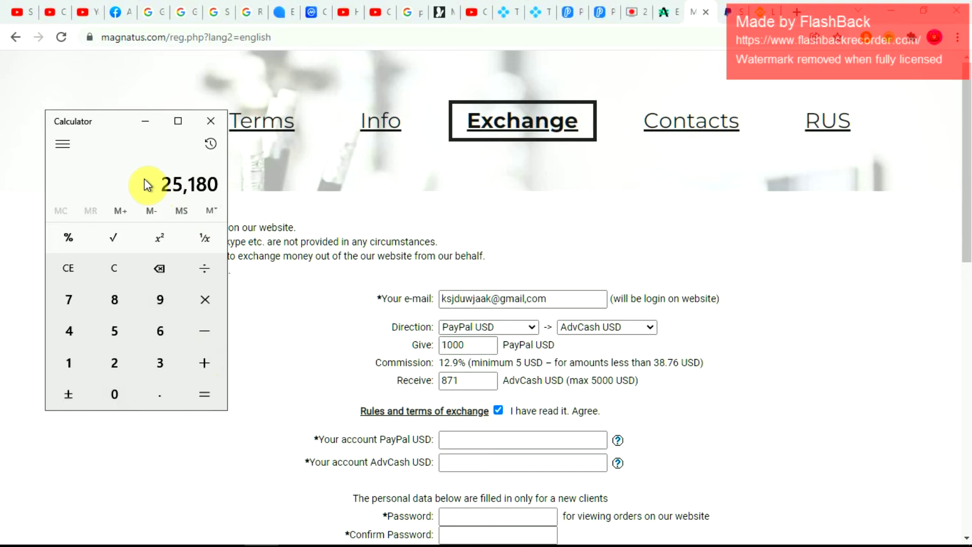
- Multiply 25,180 by 5 to get 125,900
left_click(203, 300)
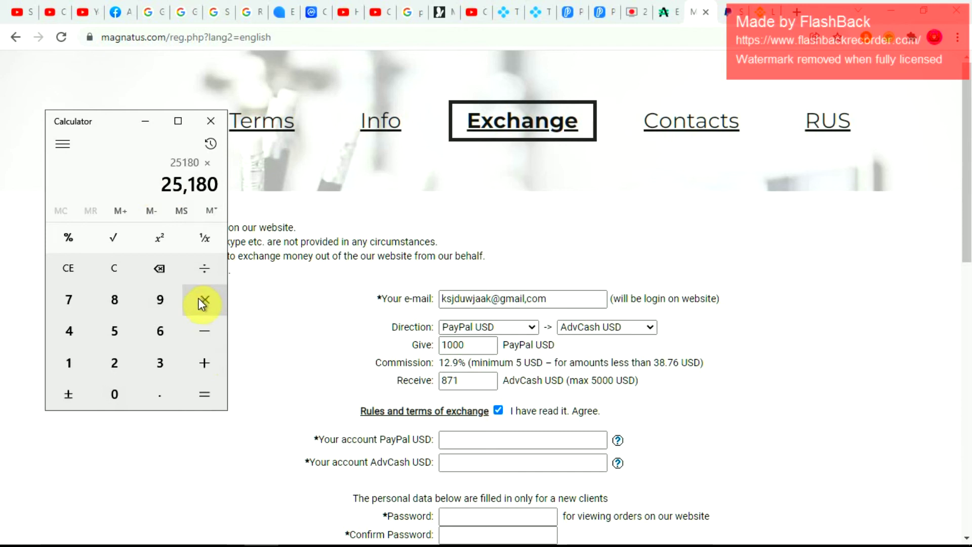
left_click(132, 327)
left_click(197, 380)
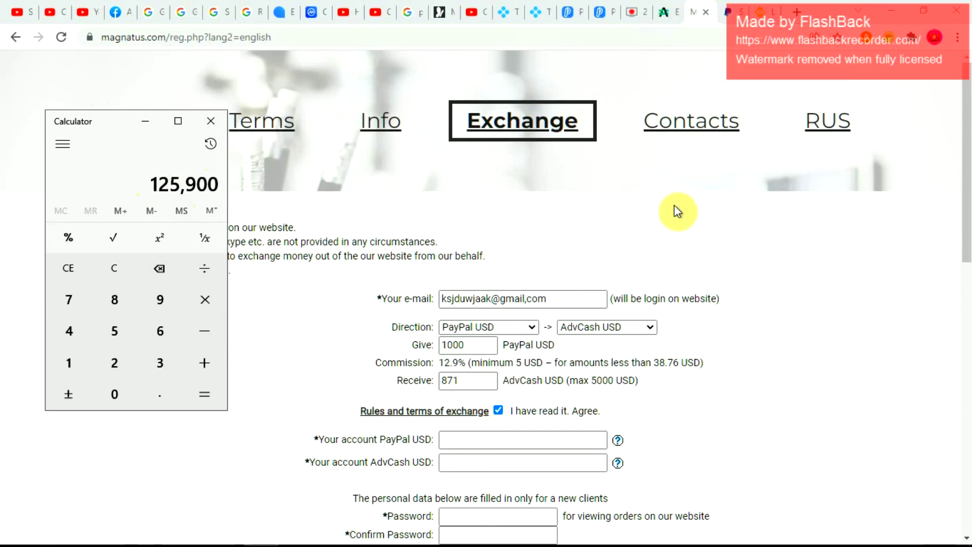
- Look over the PayPal home page briefly
scroll(663, 223, "down", 10)
scroll(658, 233, "up", 8)
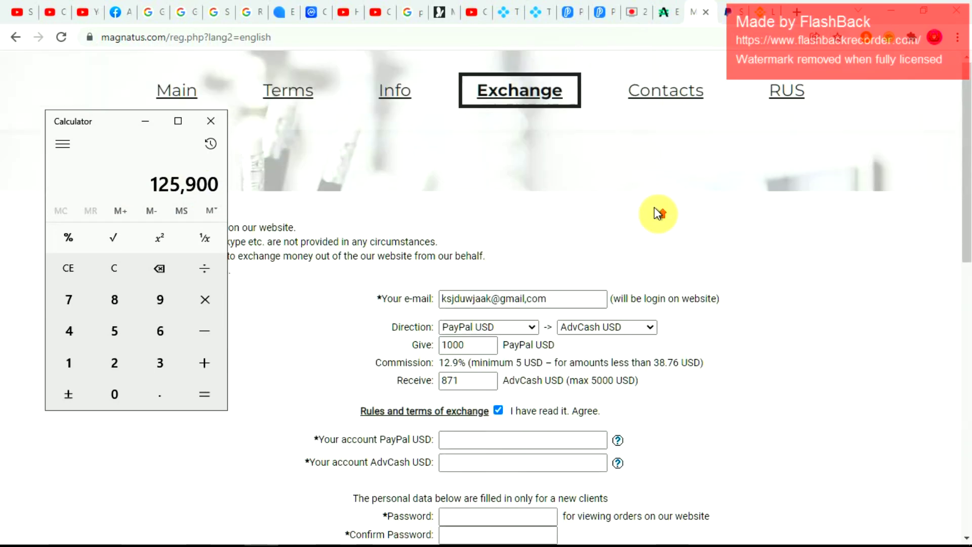
scroll(658, 213, "down", 4)
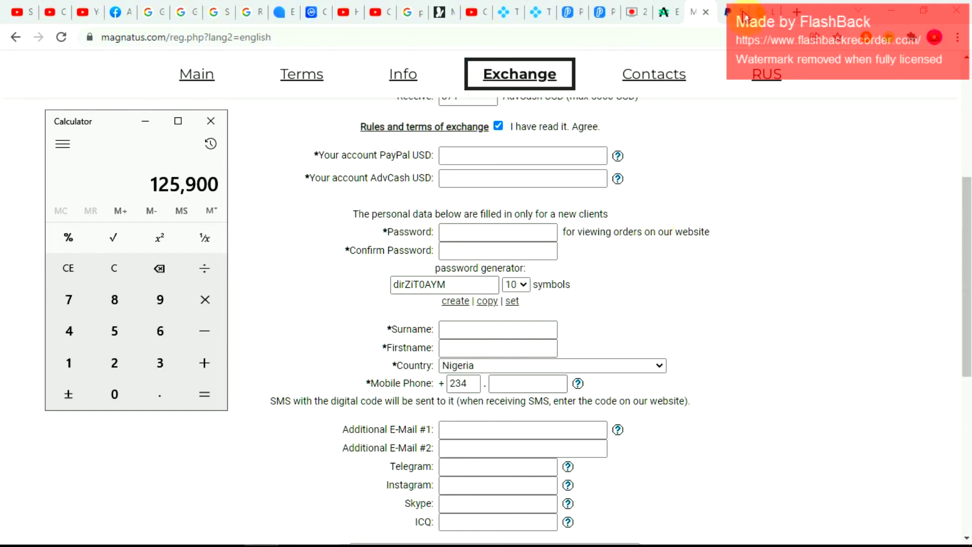
left_click(733, 15)
scroll(725, 86, "down", 14)
left_click_drag(712, 102, 706, 121)
left_click(706, 120)
scroll(704, 118, "up", 12)
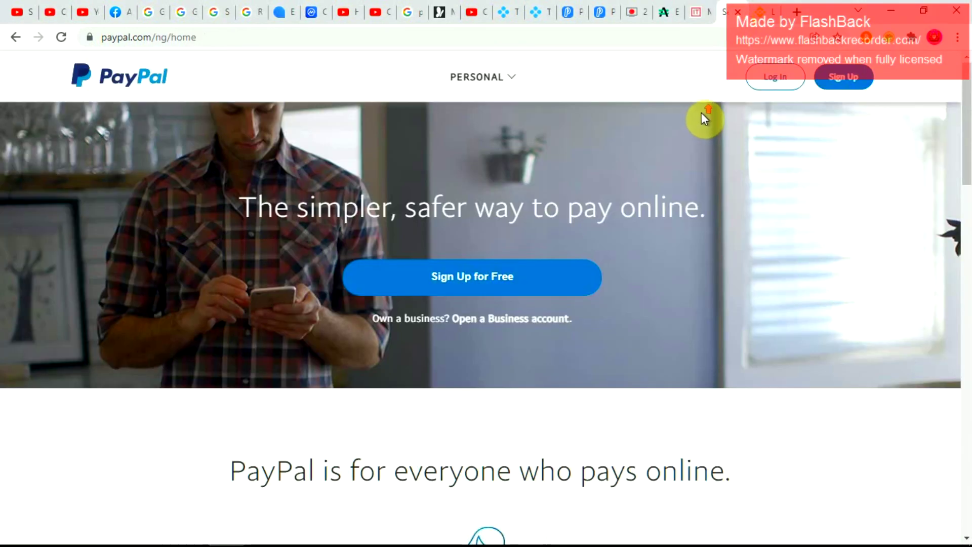
- Return to the Magnatus exchange form and scroll back to its top
left_click(690, 14)
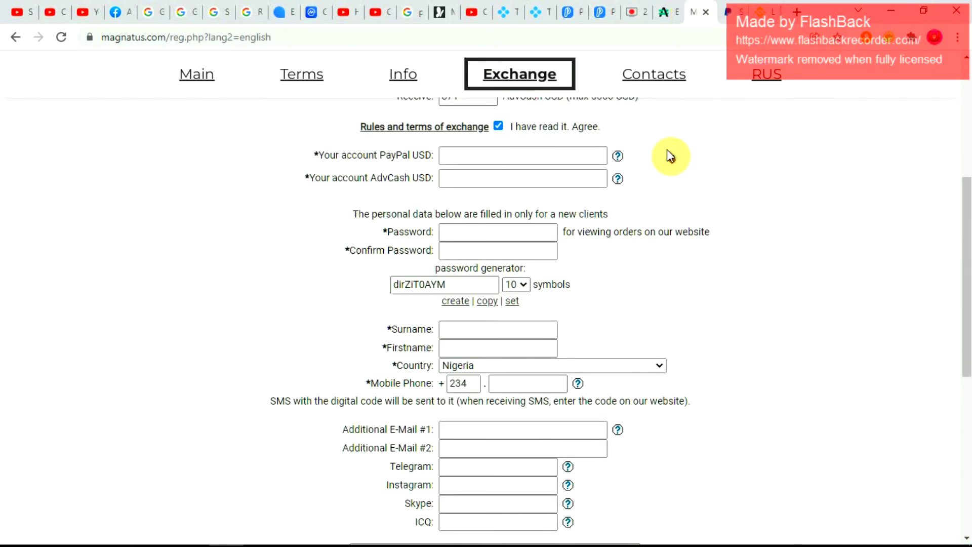
scroll(664, 166, "down", 8)
scroll(664, 166, "up", 10)
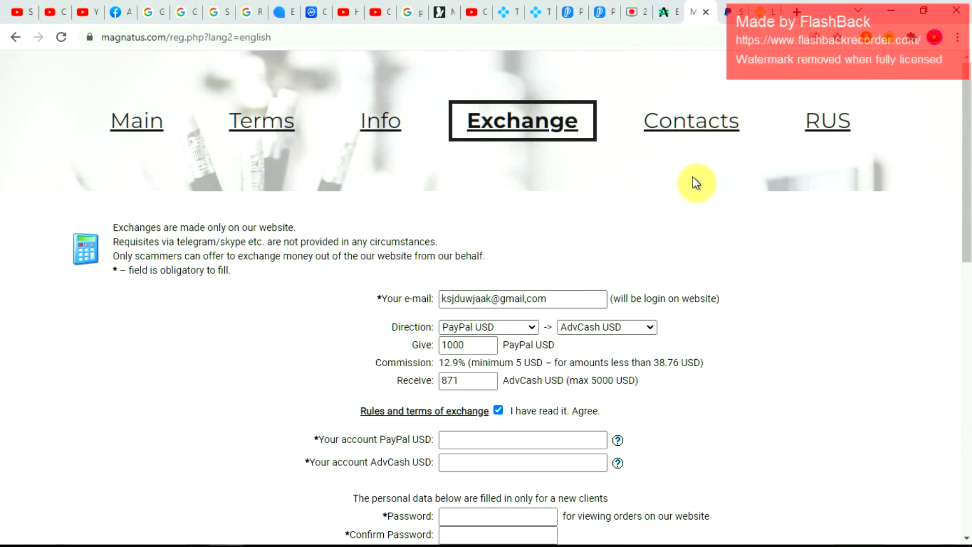
- Visit Magnatus Contacts, go back to the form, then settle on advcash.com/en
left_click(683, 141)
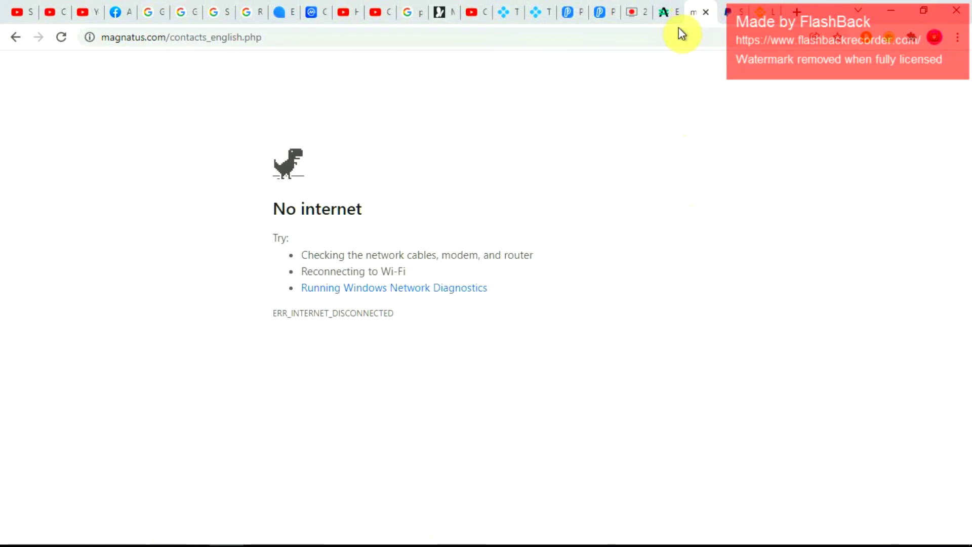
left_click(16, 37)
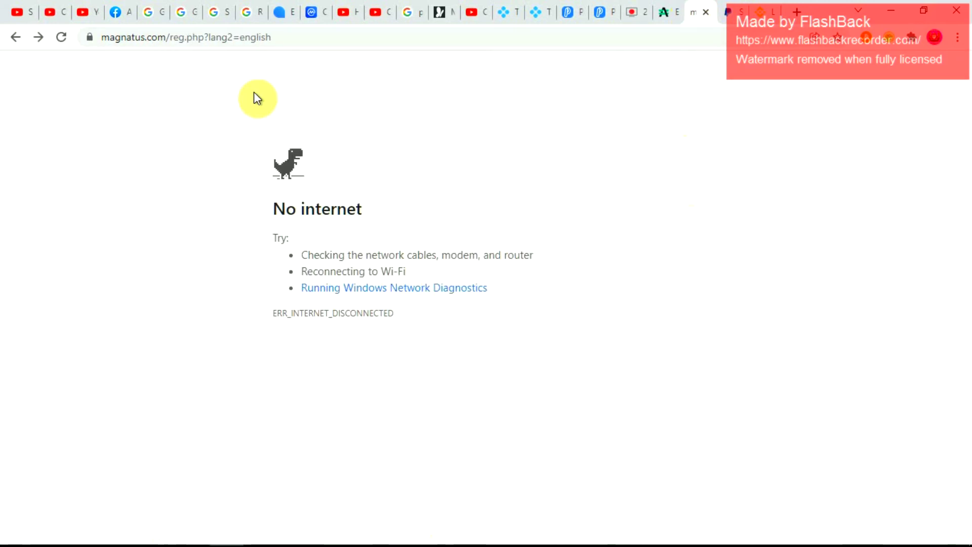
left_click(640, 12)
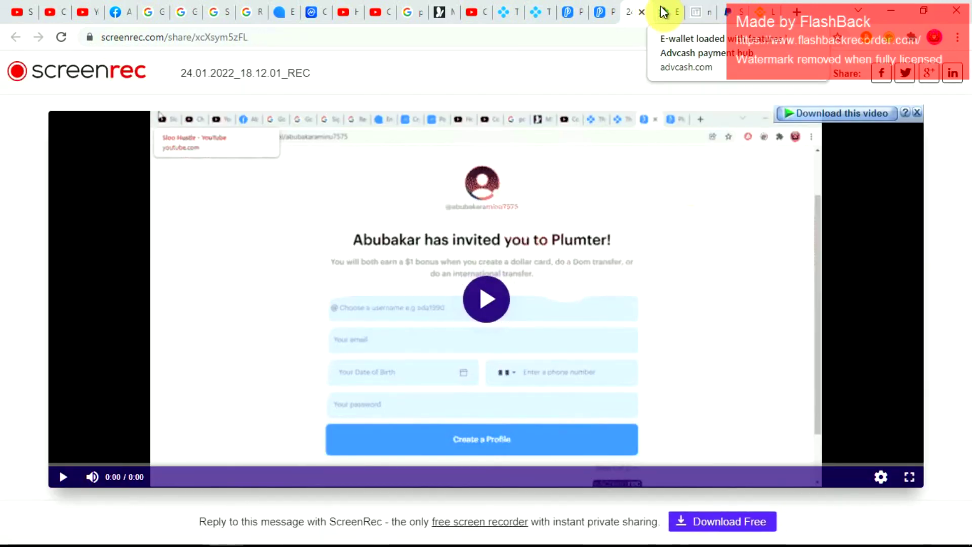
left_click(663, 11)
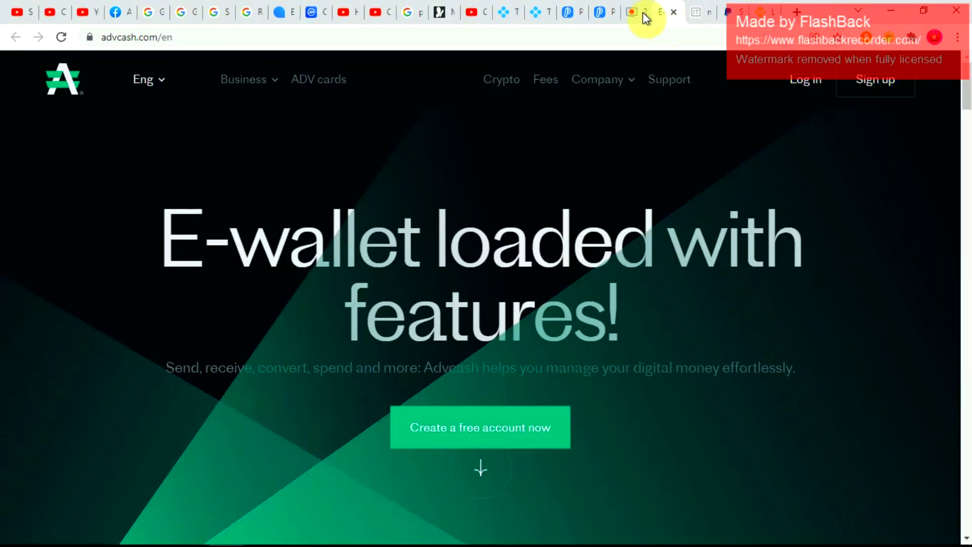
left_click(643, 12)
left_click(666, 13)
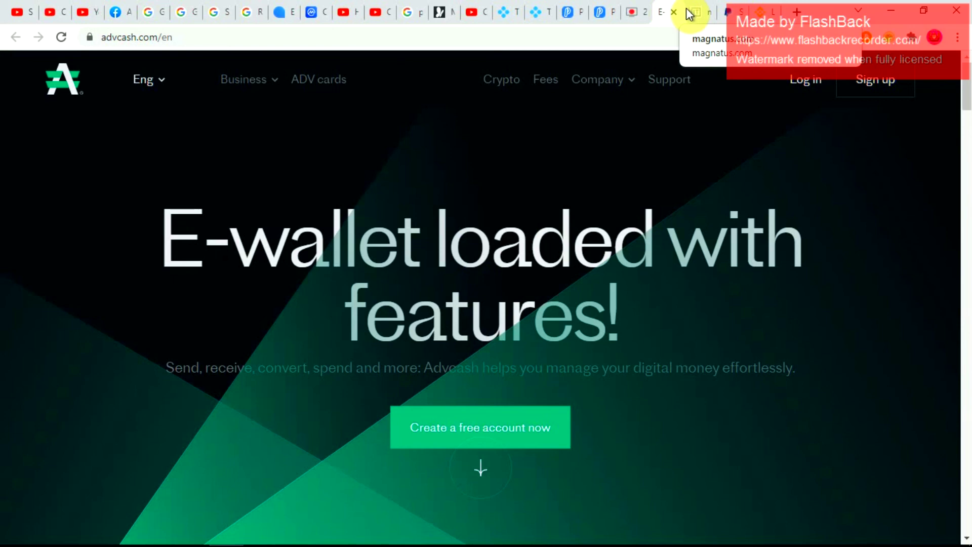
mouse_move(606, 120)
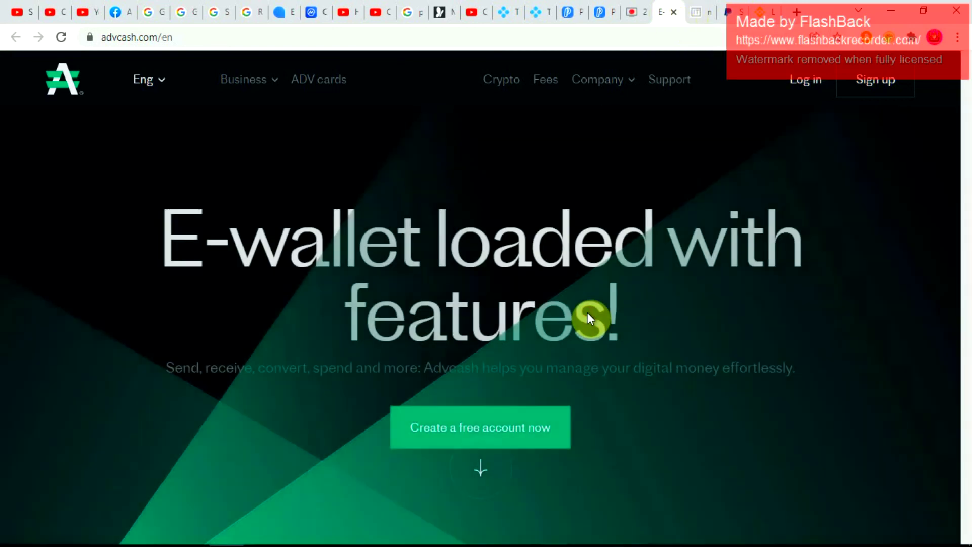
scroll(588, 312, "down", 4)
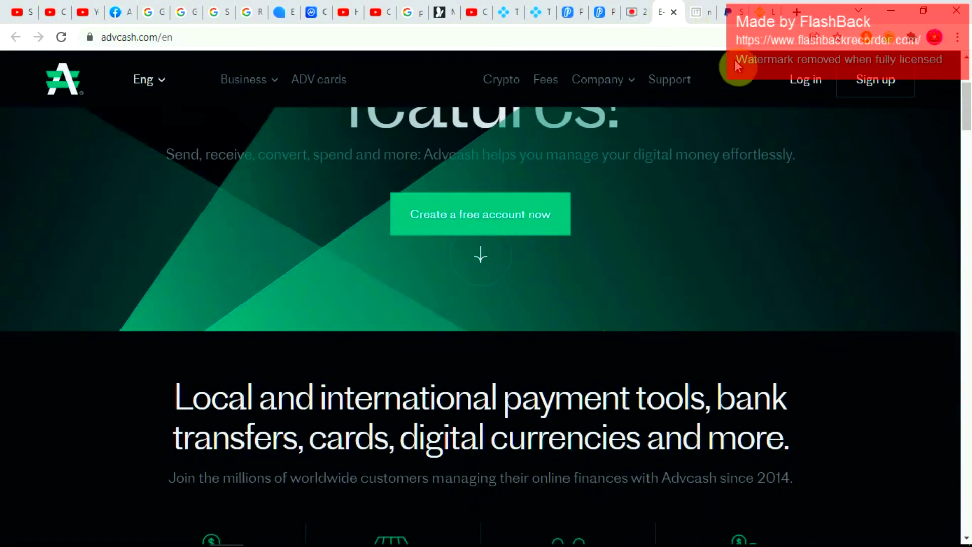
- Check the Binance login tab, then switch to PayPal's home page (paypal.com/ng/home)
left_click(762, 12)
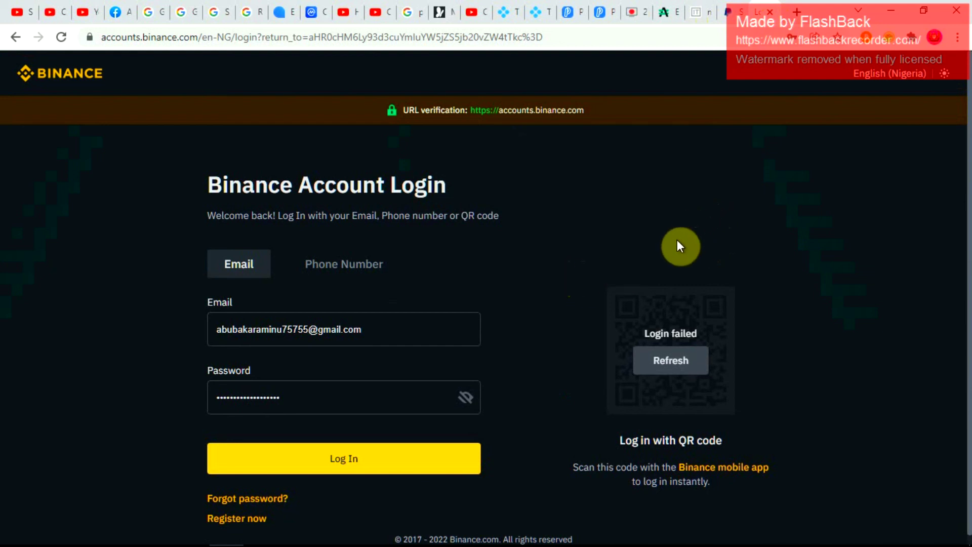
left_click(728, 12)
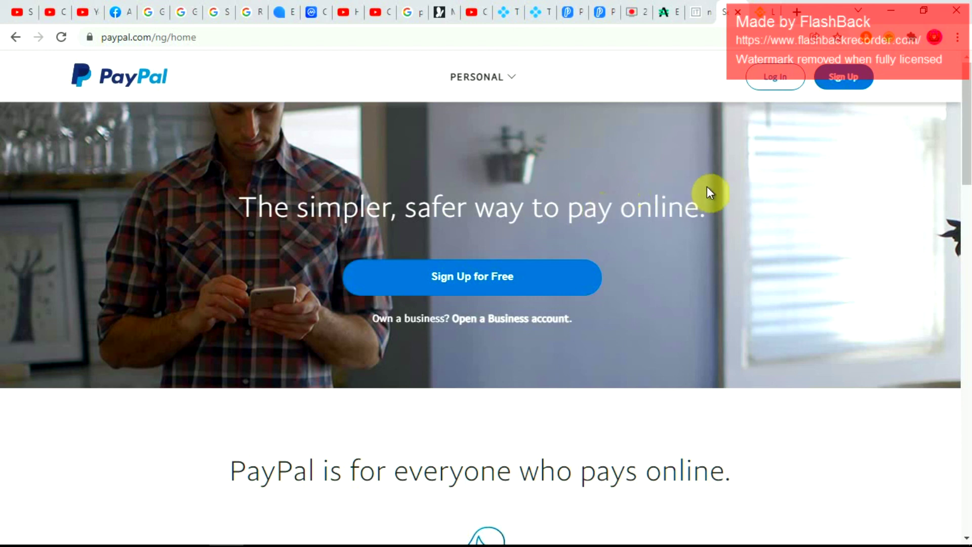
left_click_drag(716, 205, 273, 208)
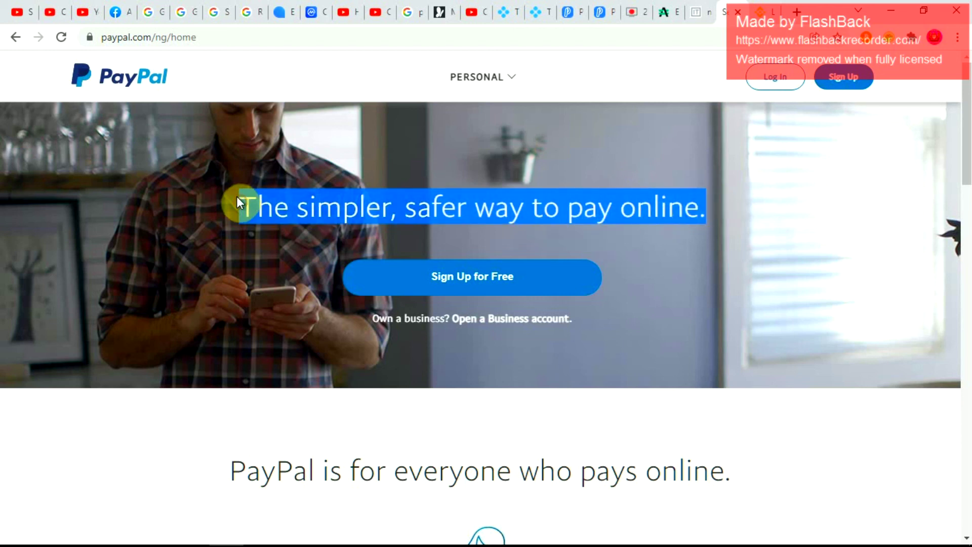
left_click(262, 159)
left_click_drag(235, 205, 760, 205)
left_click(735, 163)
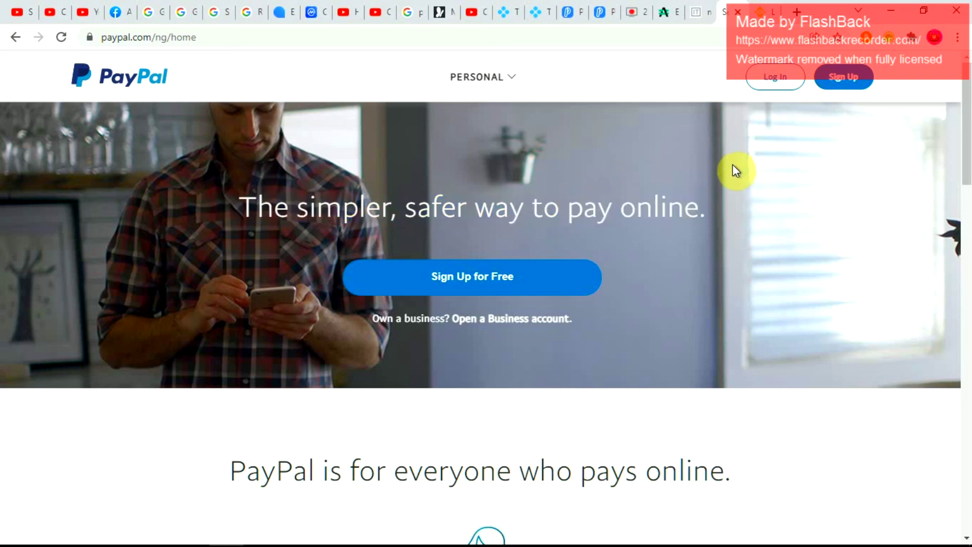
scroll(697, 249, "down", 7)
scroll(695, 255, "down", 15)
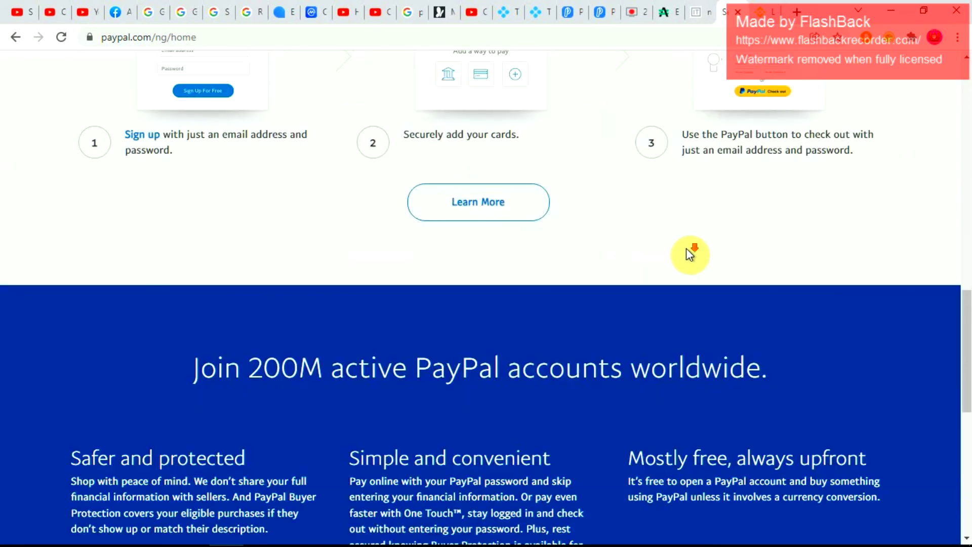
scroll(686, 248, "up", 15)
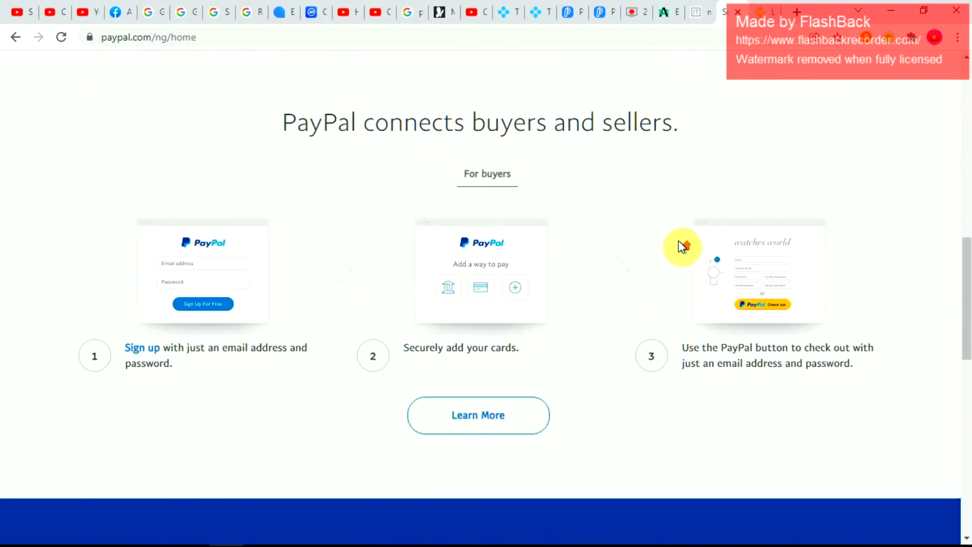